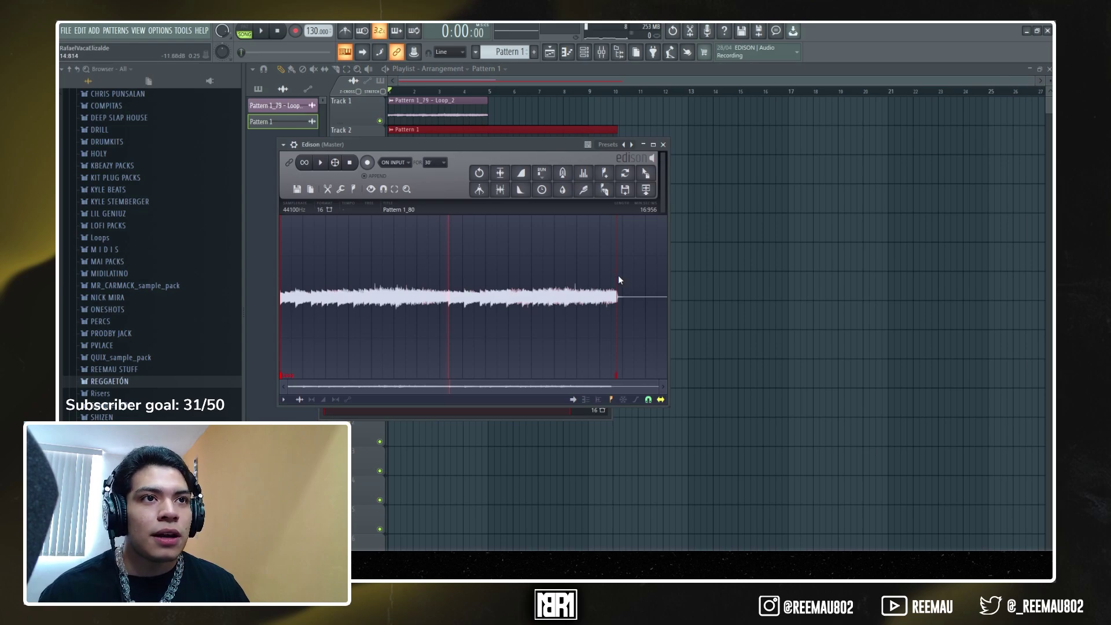
Step: Delete the excess audio at the end of the Pattern 1_80 recording in Edison and place the trimmed loop on playlist Track 2
left_click_drag(618, 276, 707, 209)
key("Delete")
left_click_drag(646, 173, 587, 134)
Step: Set the new loop clip's time-stretching mode to Stretch and move it to Track 1 in place of the old clip
double_click(577, 145)
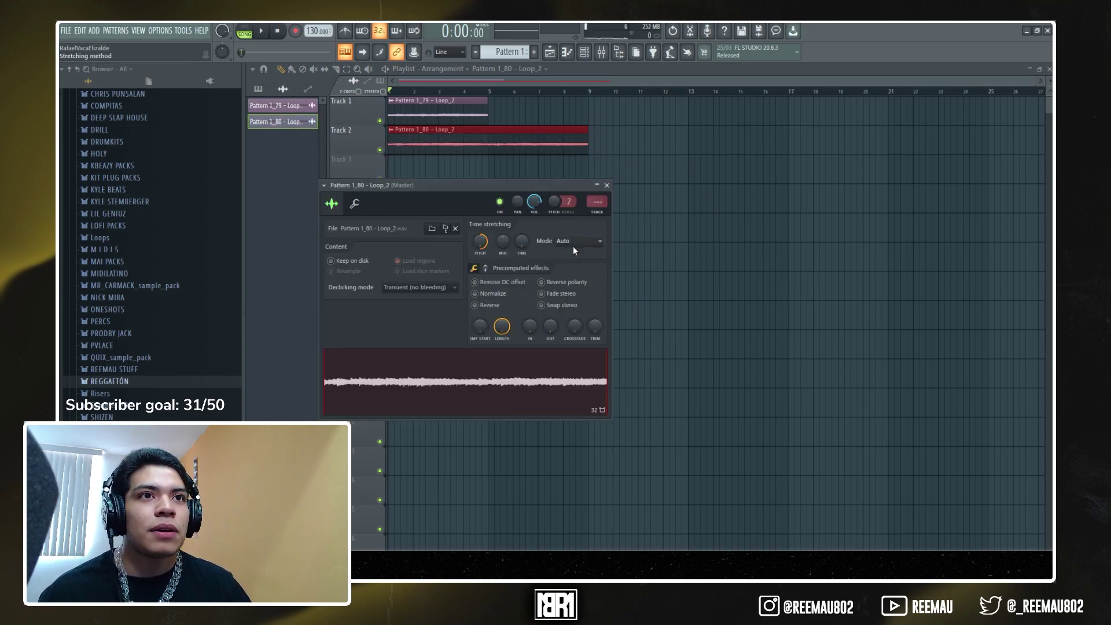
left_click(565, 271)
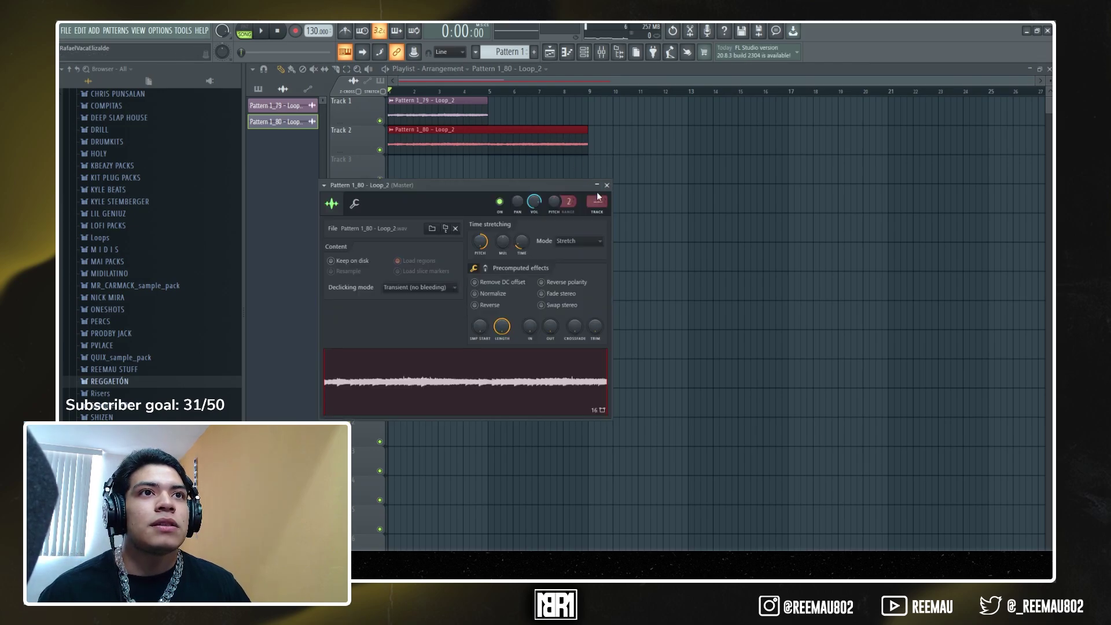
right_click(436, 120)
key("space")
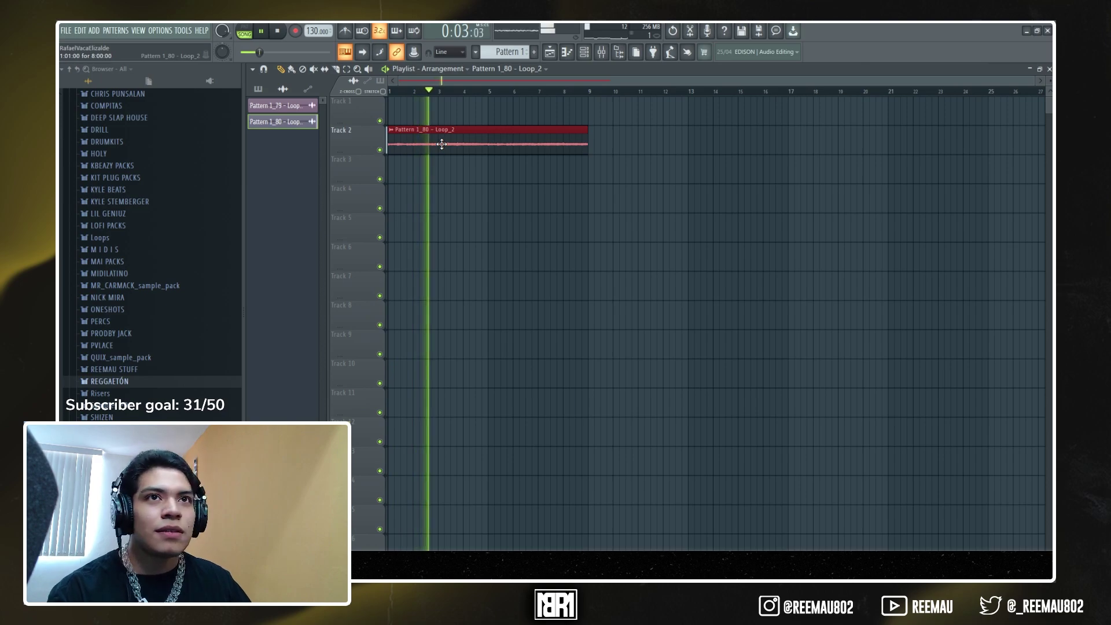
left_click_drag(442, 144, 435, 106)
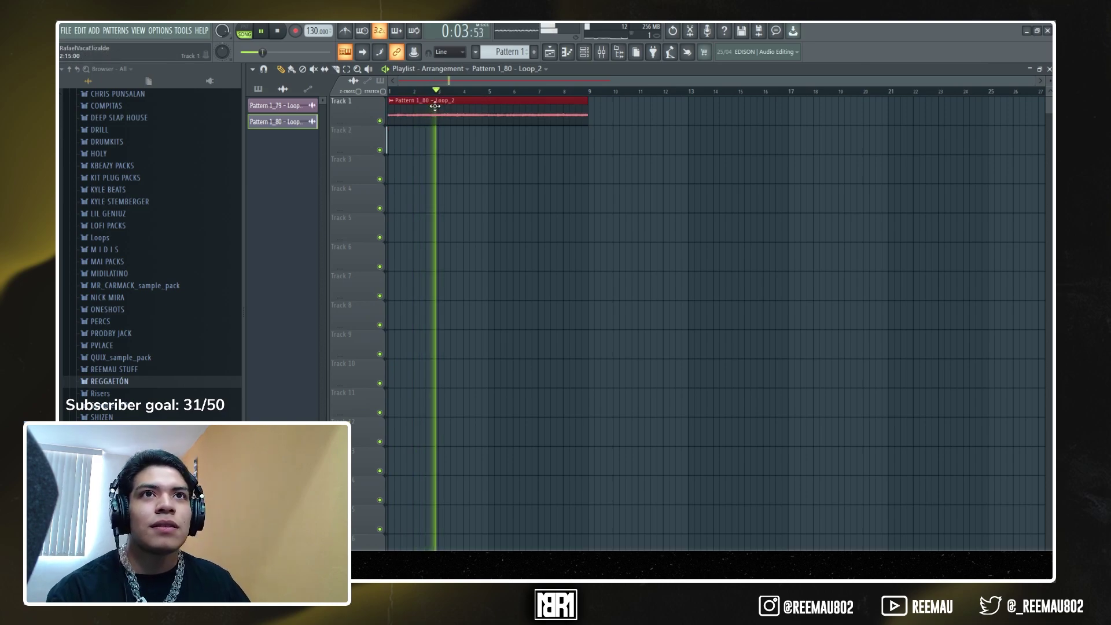
Step: Show the channel rack and look through the one-shot kits in the ONESHOTS sample folder
left_click(586, 52)
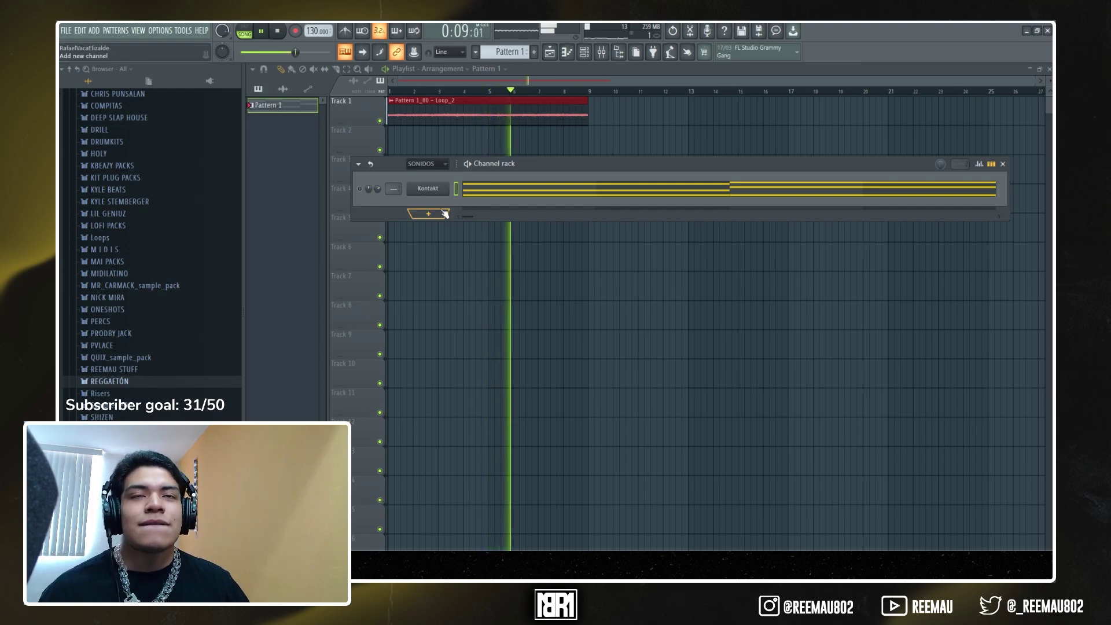
left_click(149, 311)
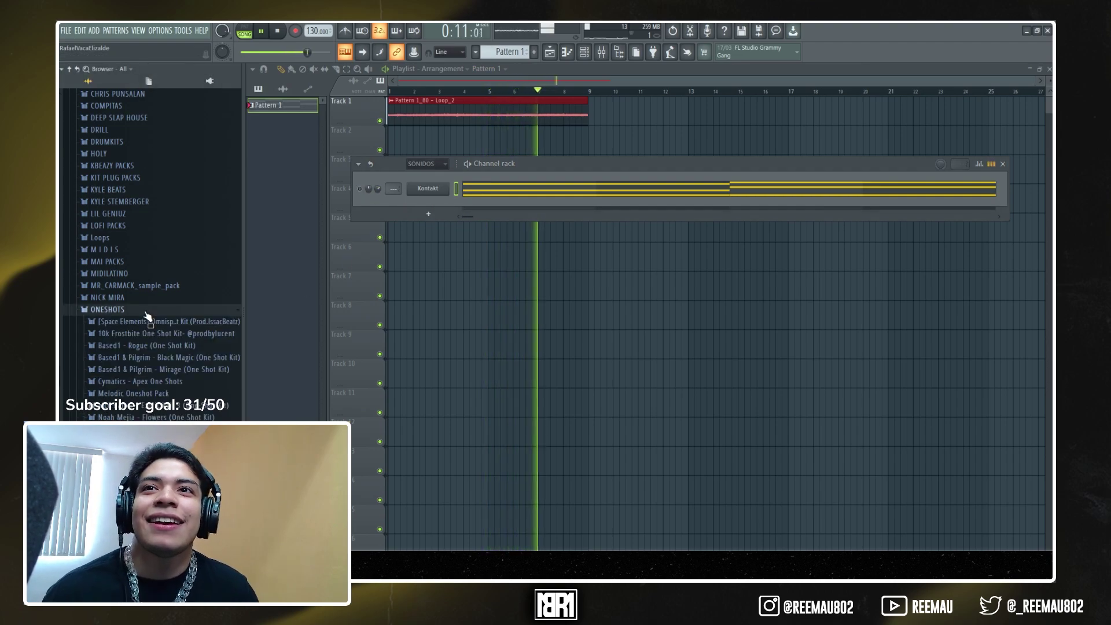
scroll(178, 264, "down", 4)
scroll(169, 241, "down", 3)
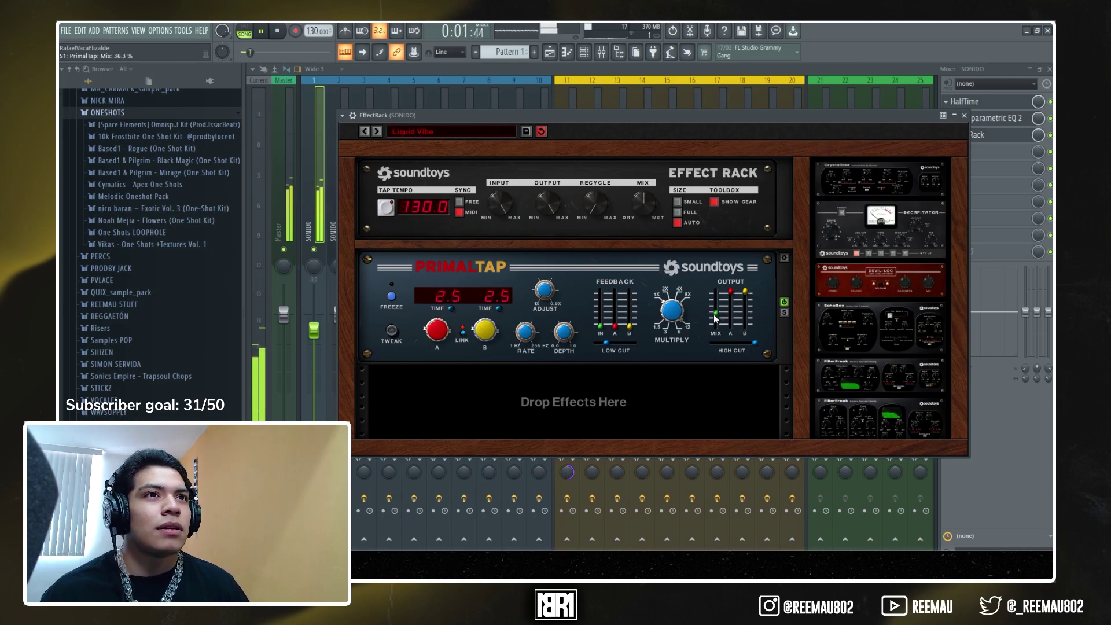
Step: Add ValhallaVintageVerb after EffectRack on the SONIDO mixer track, with 0.96 s decay, 240 Hz low cut and a lowered mix
left_click(965, 116)
left_click(955, 151)
mouse_move(952, 160)
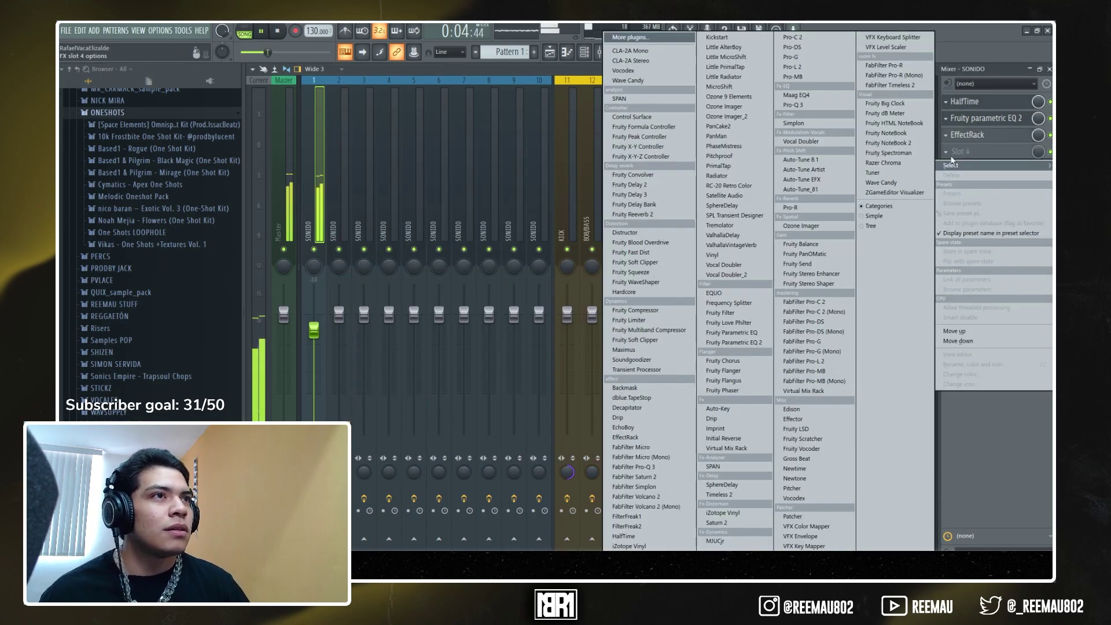
left_click(756, 246)
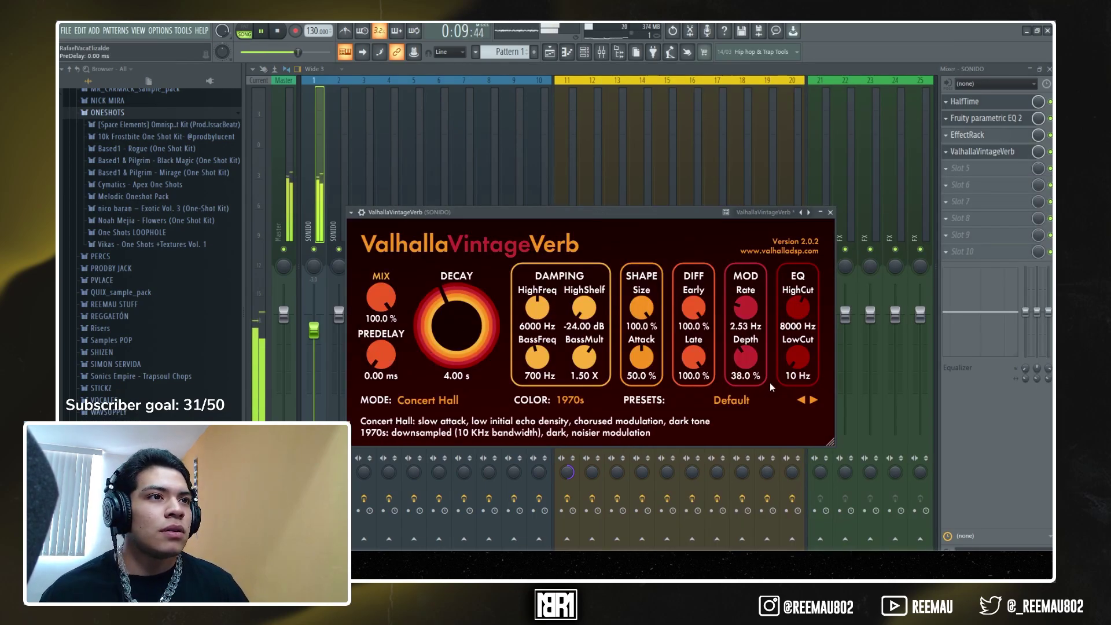
left_click_drag(452, 337, 451, 338)
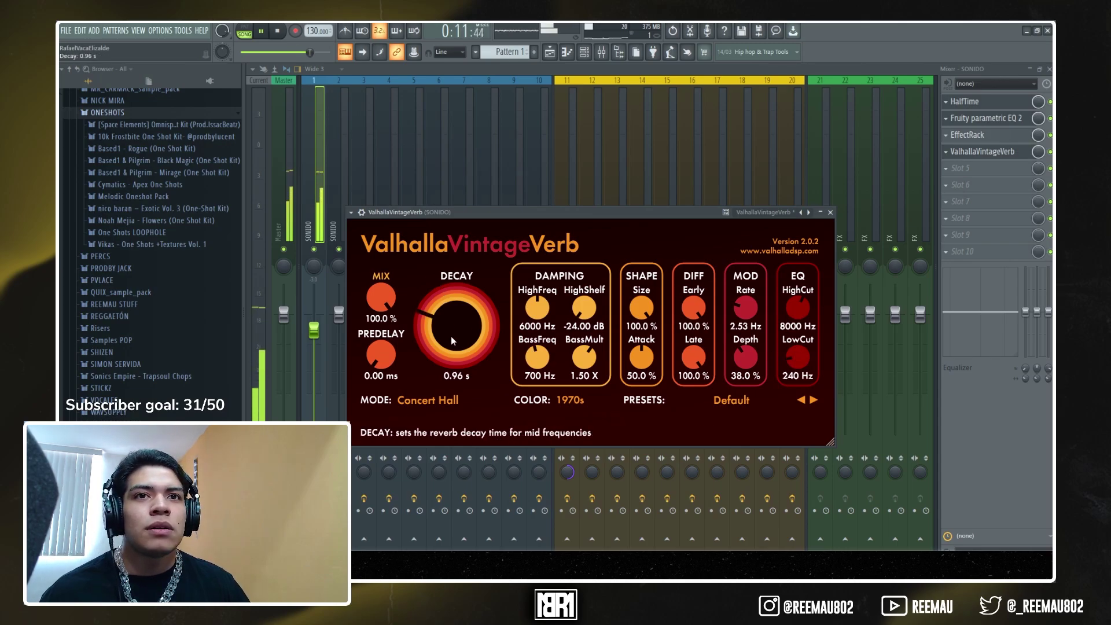
left_click_drag(383, 298, 410, 386)
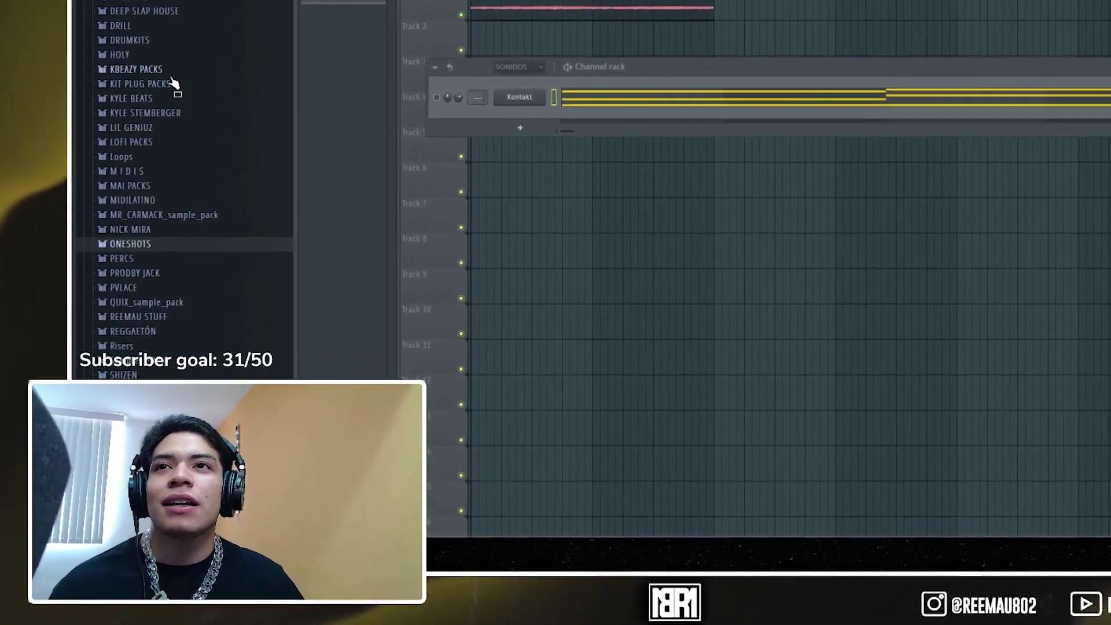
Step: Audition closed hi-hats in the Holy - Feelings (Drum Kit) folder and add the clack sample as a new channel
scroll(150, 155, "down", 2)
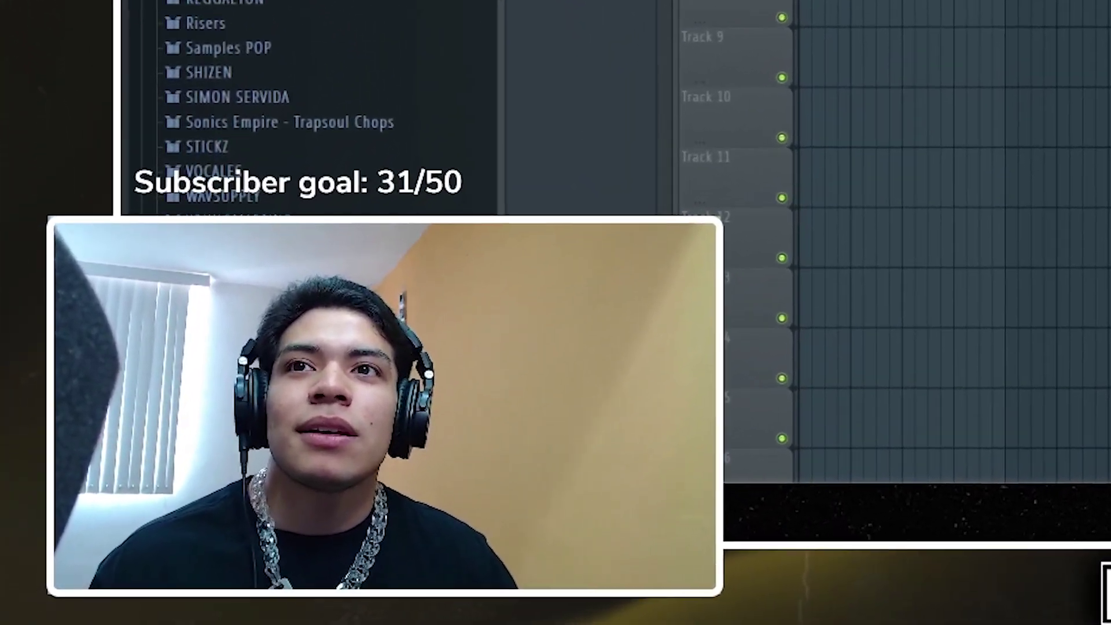
scroll(289, 86, "up", 6)
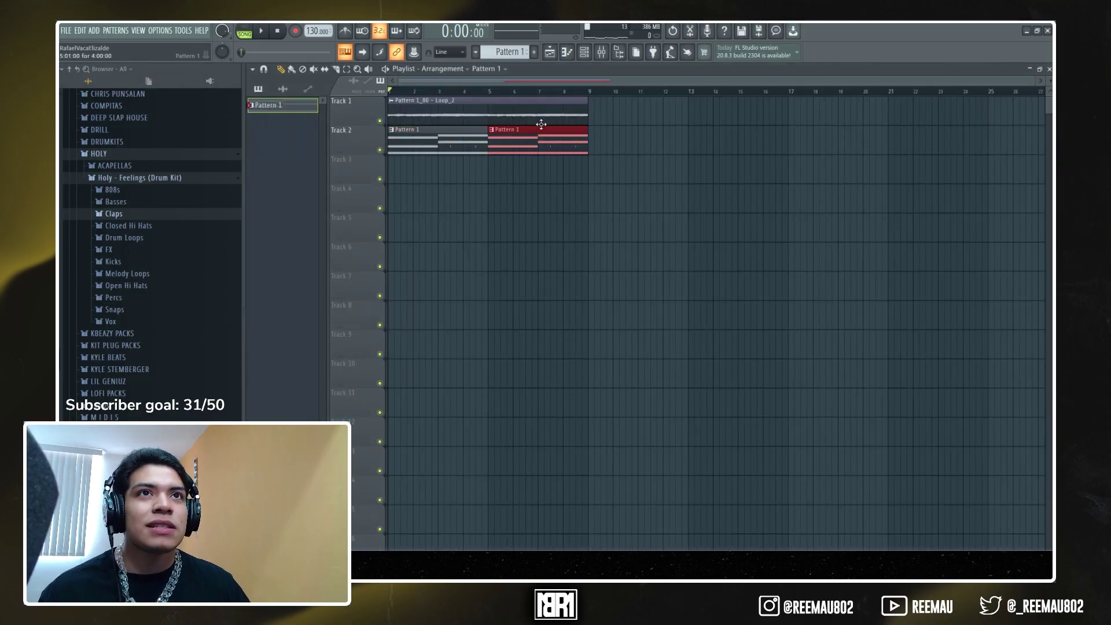
left_click(585, 53)
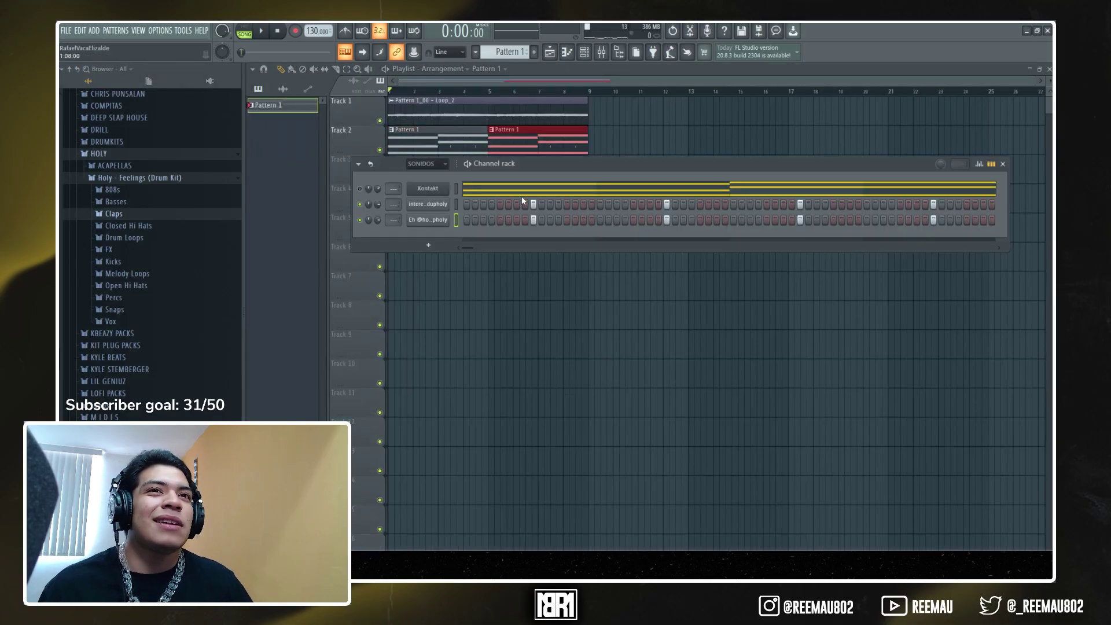
left_click(133, 226)
left_click(142, 270)
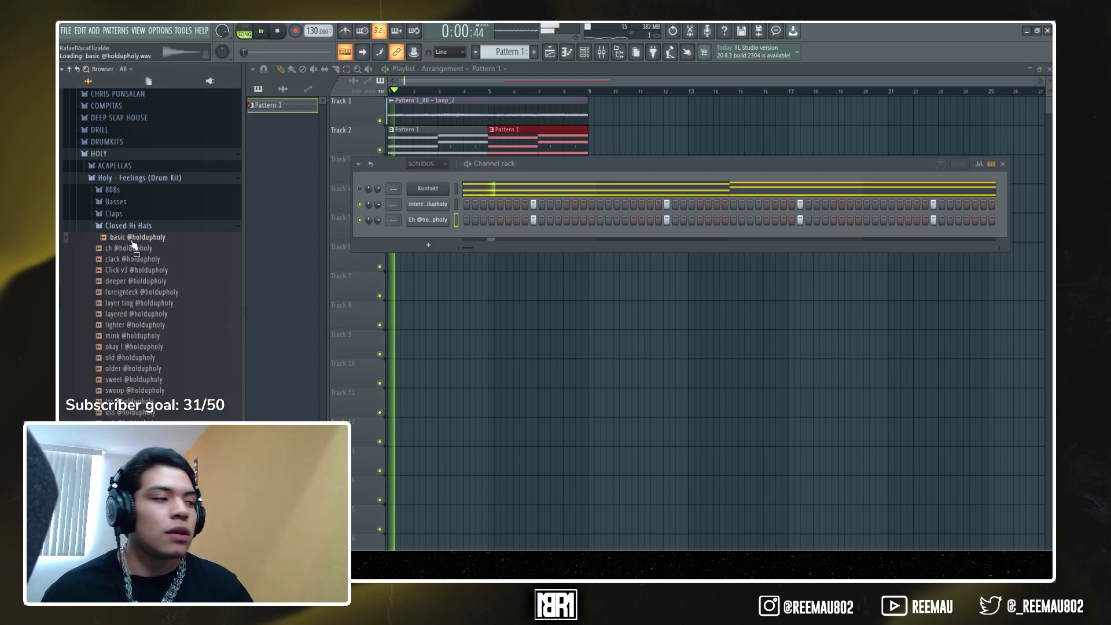
left_click(133, 260)
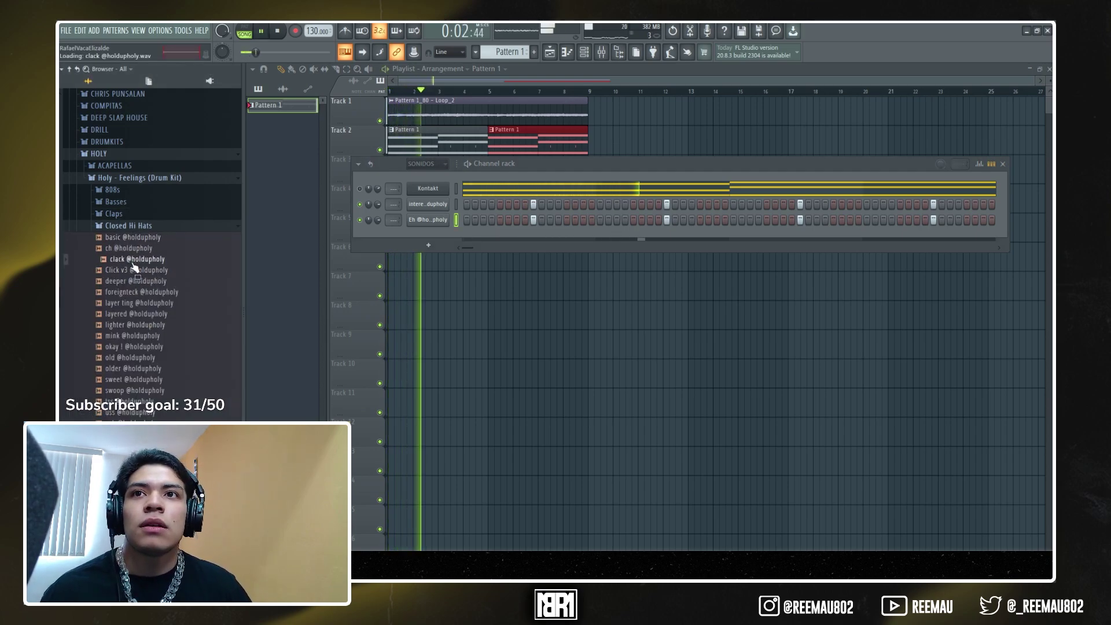
left_click_drag(431, 226, 434, 235)
Step: Fill the clack hi-hat channel on every 2 steps and open its notes in the piano roll
right_click(449, 233)
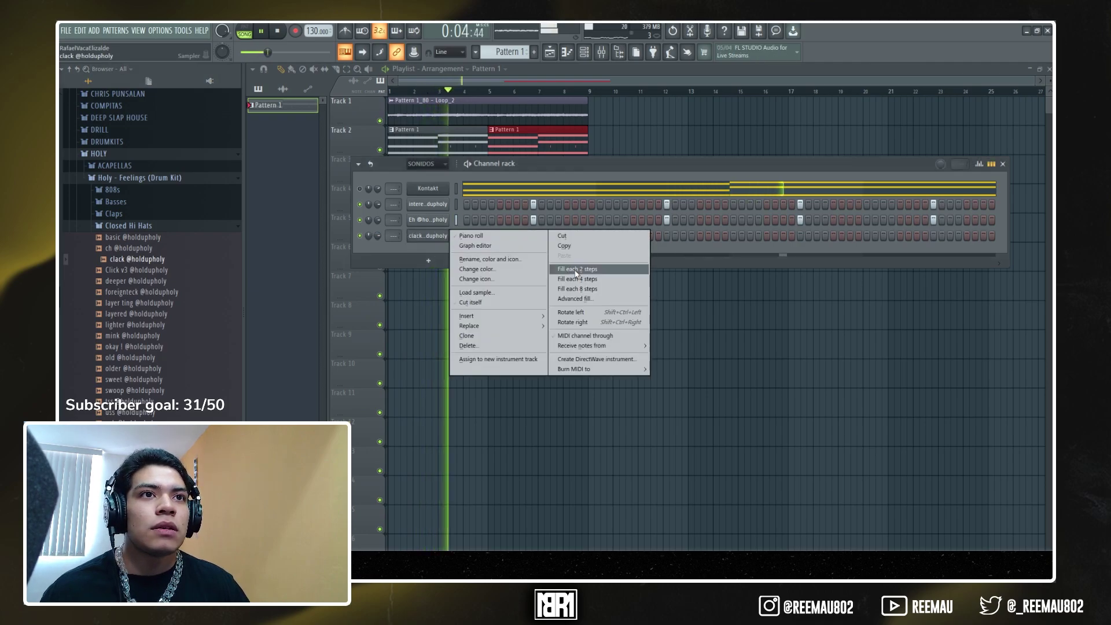
left_click(576, 270)
right_click(435, 238)
left_click(469, 239)
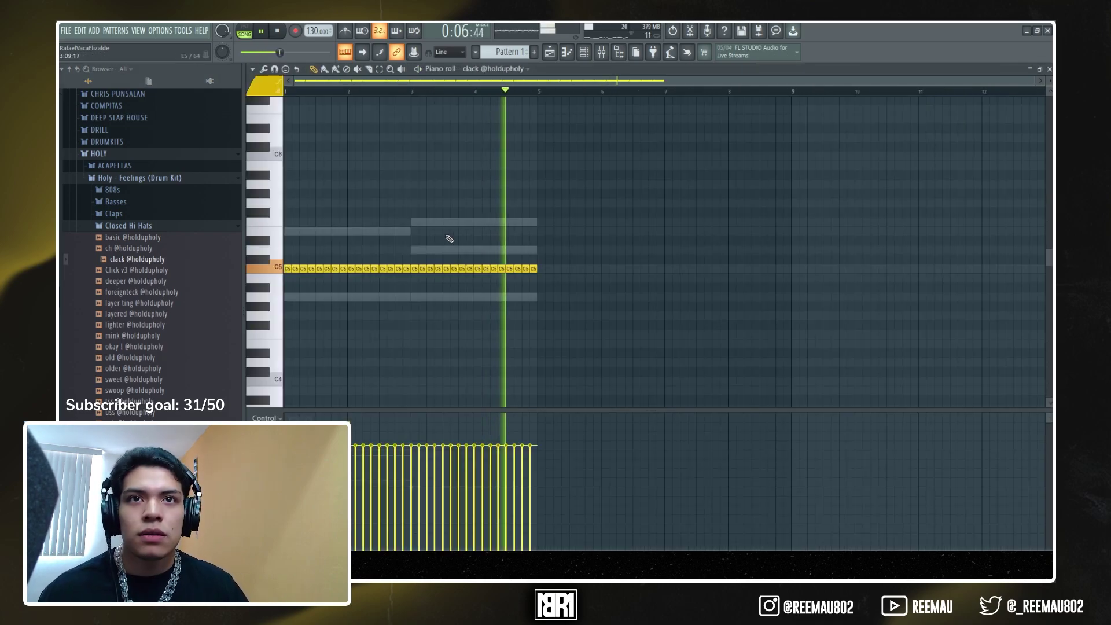
Step: Vary the first two bars of hi-hats with gaps and faster rolls, and duplicate them over bars 3 and 4
scroll(760, 92, "up", 2)
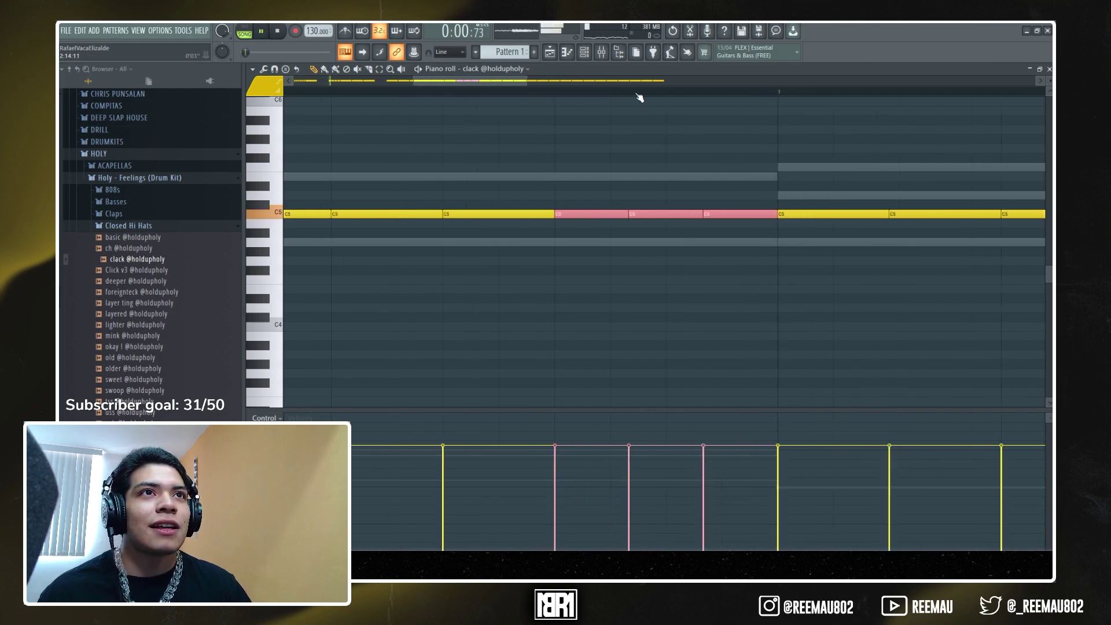
scroll(640, 94, "down", 4)
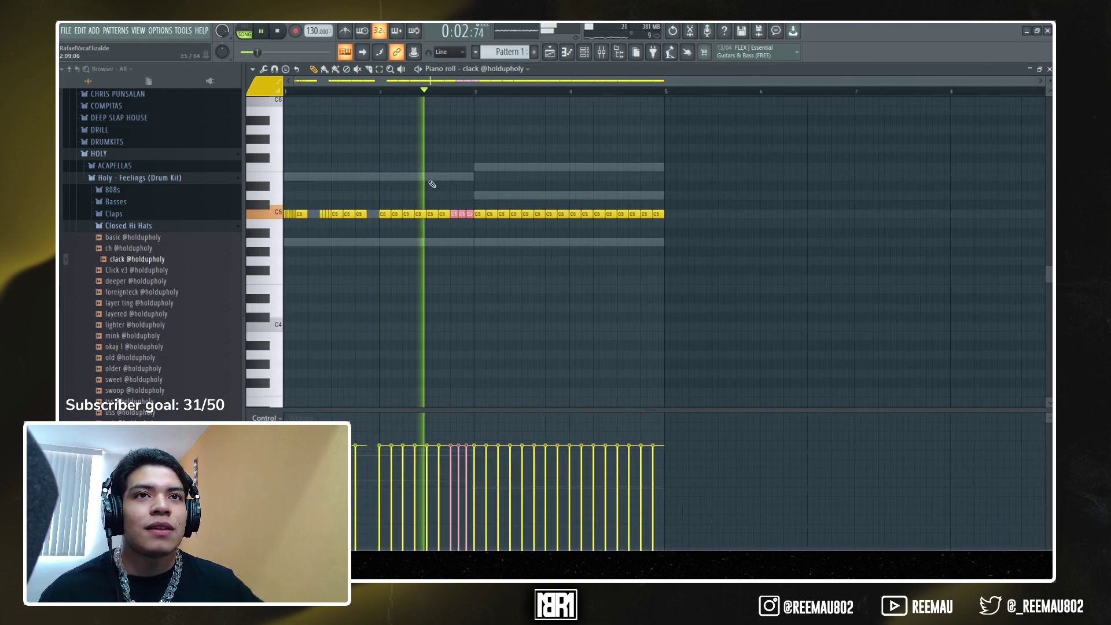
scroll(481, 95, "up", 3)
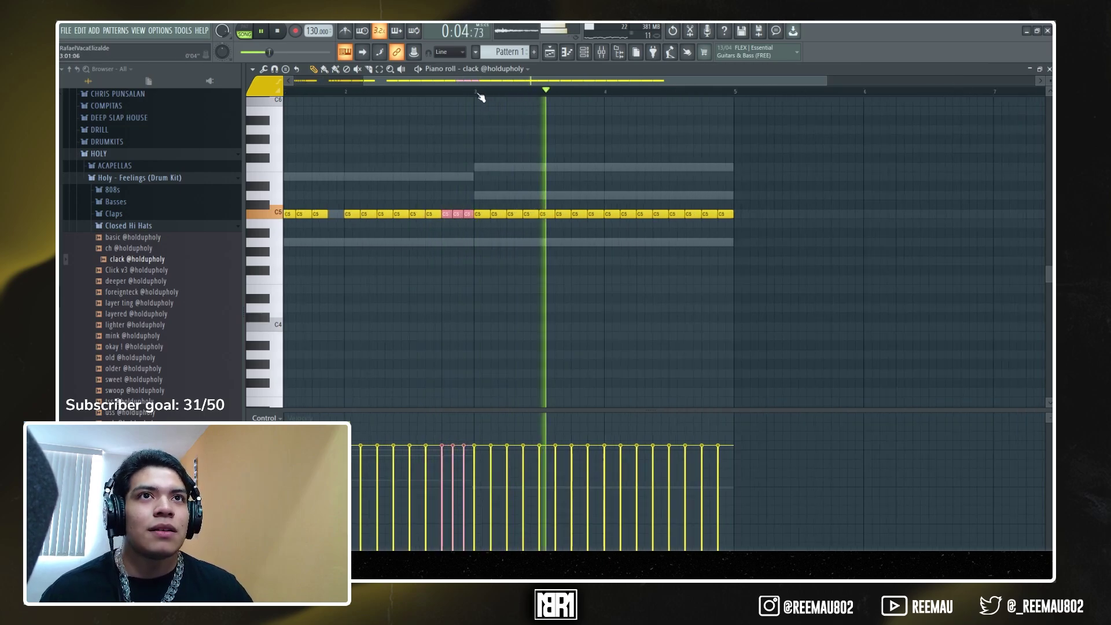
key("space")
scroll(585, 96, "down", 2)
scroll(568, 168, "up", 1)
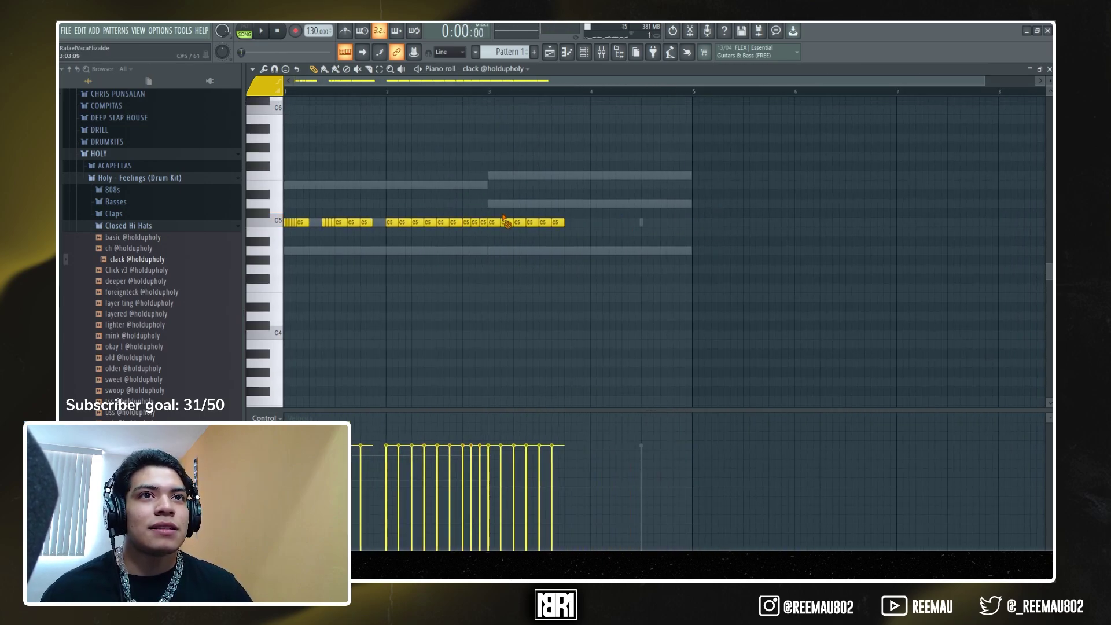
key("ctrl+b")
key("space")
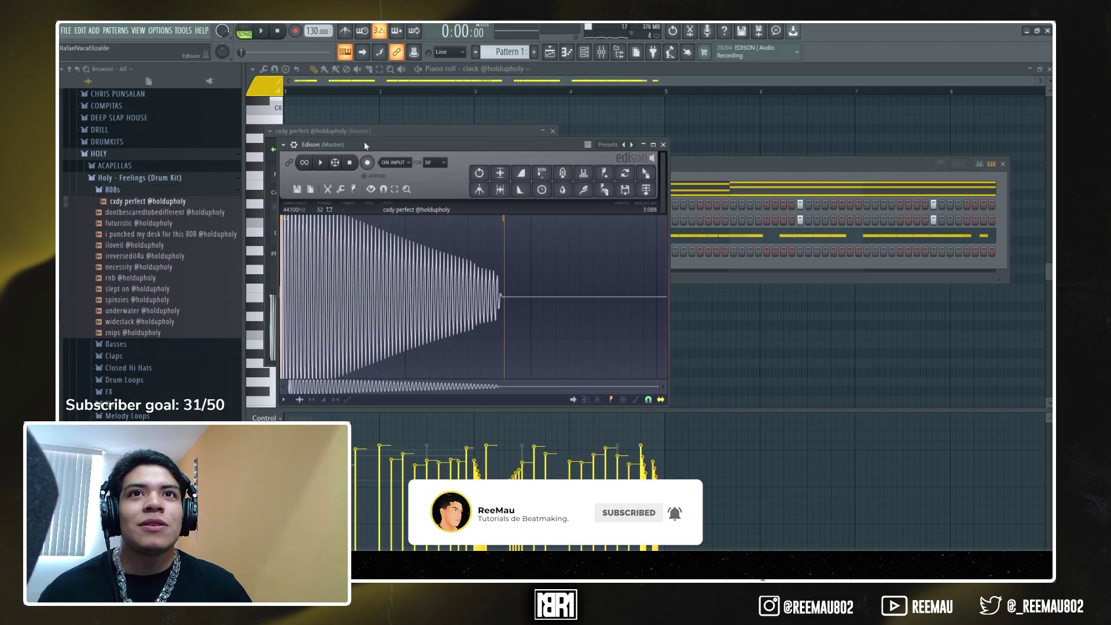
Step: Move Edison off the sampler window and examine the start of the cxdy perfect 808 waveform up close
left_click_drag(364, 141, 592, 162)
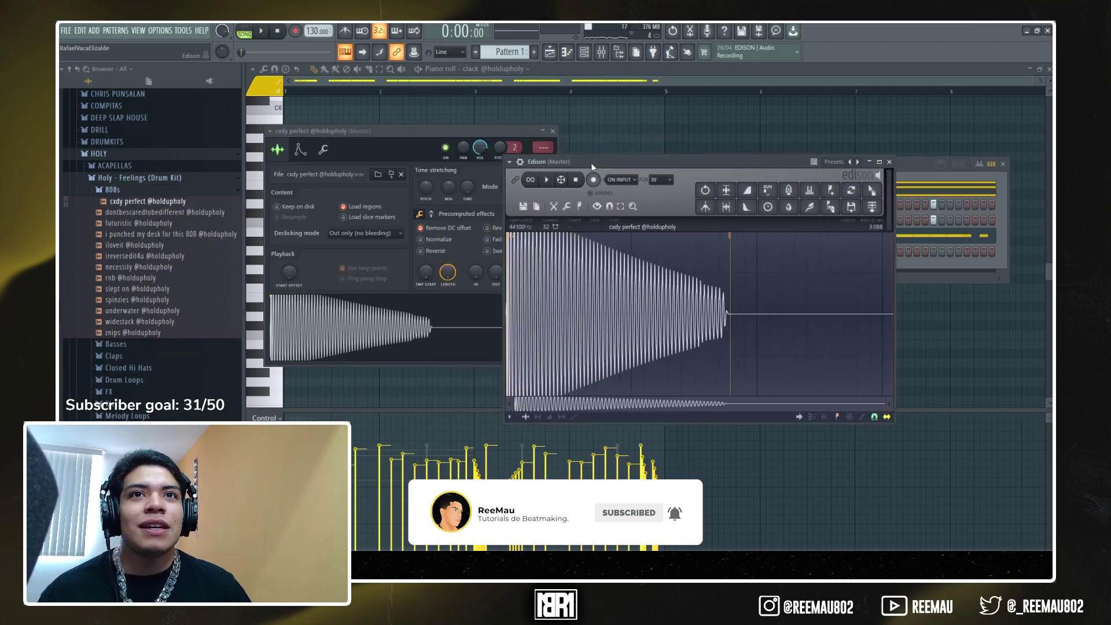
scroll(542, 362, "up", 3)
scroll(542, 363, "up", 2)
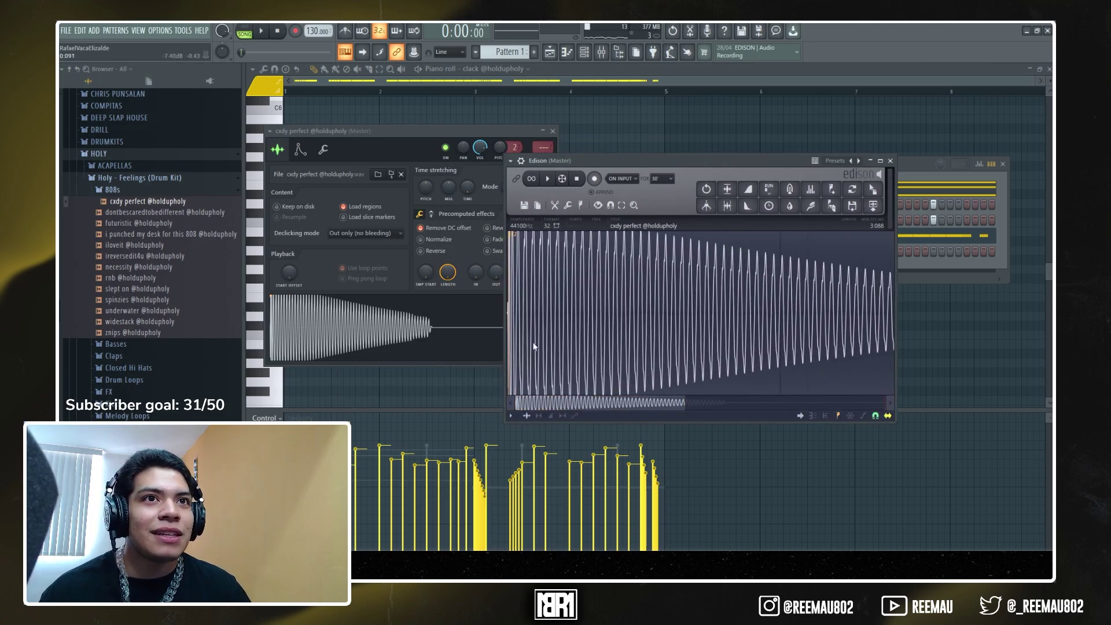
scroll(534, 347, "up", 2)
left_click_drag(547, 406, 519, 403)
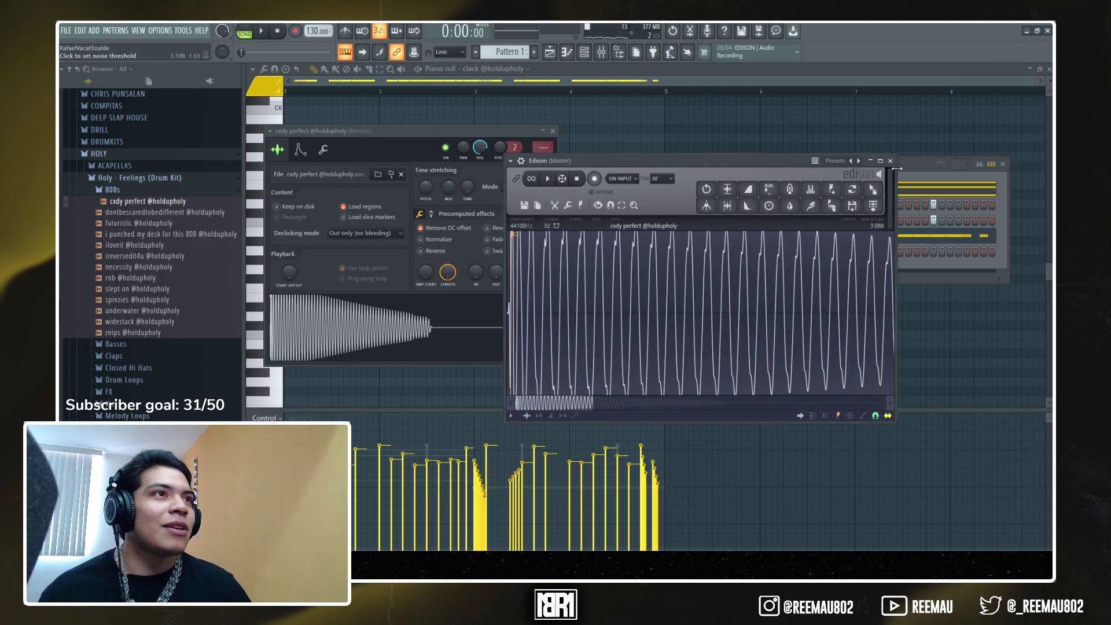
Step: Return to the channel rack and rename the cxdy perfect channel as 808
key("F9")
left_click(550, 52)
key("F6")
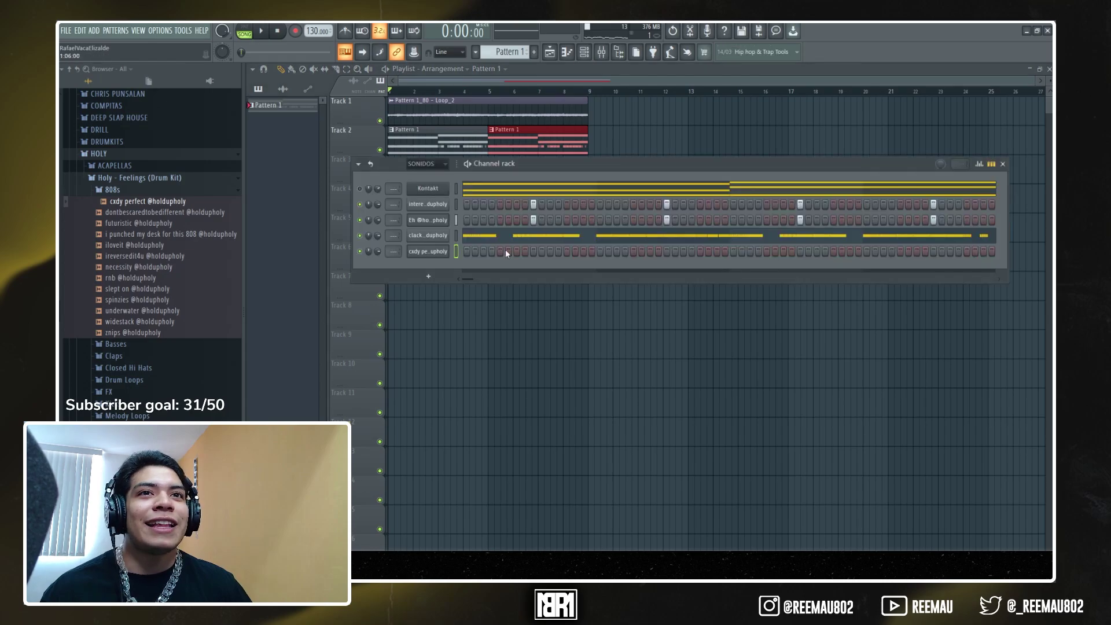
right_click(426, 254)
left_click(481, 273)
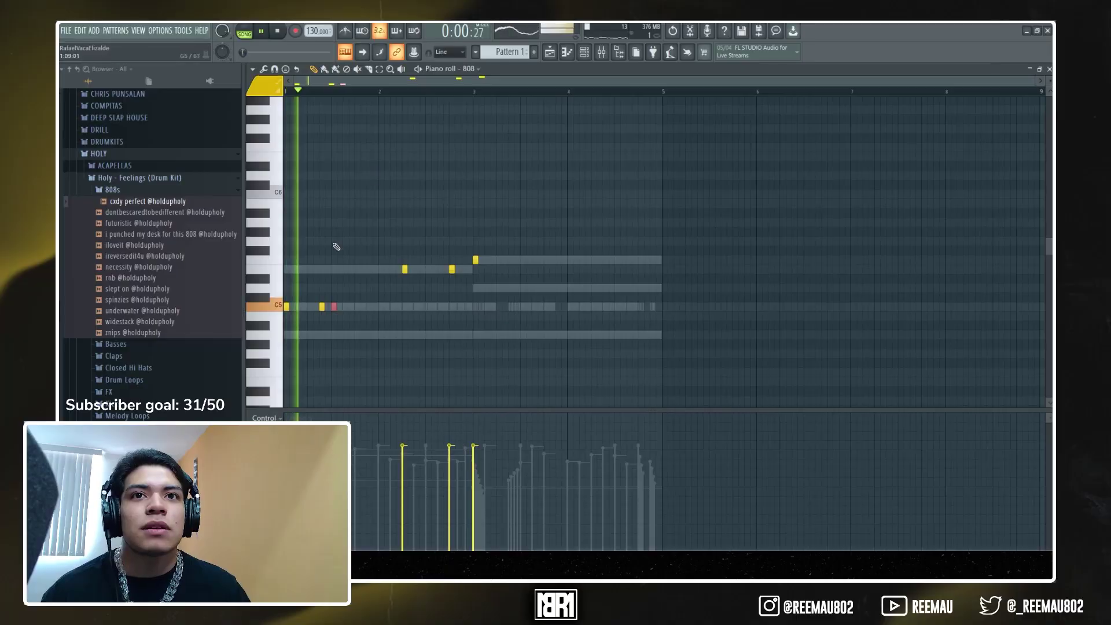
Step: Extend the 808 line with further F5 notes in bar 3 and play the pattern back
scroll(321, 306, "down", 3)
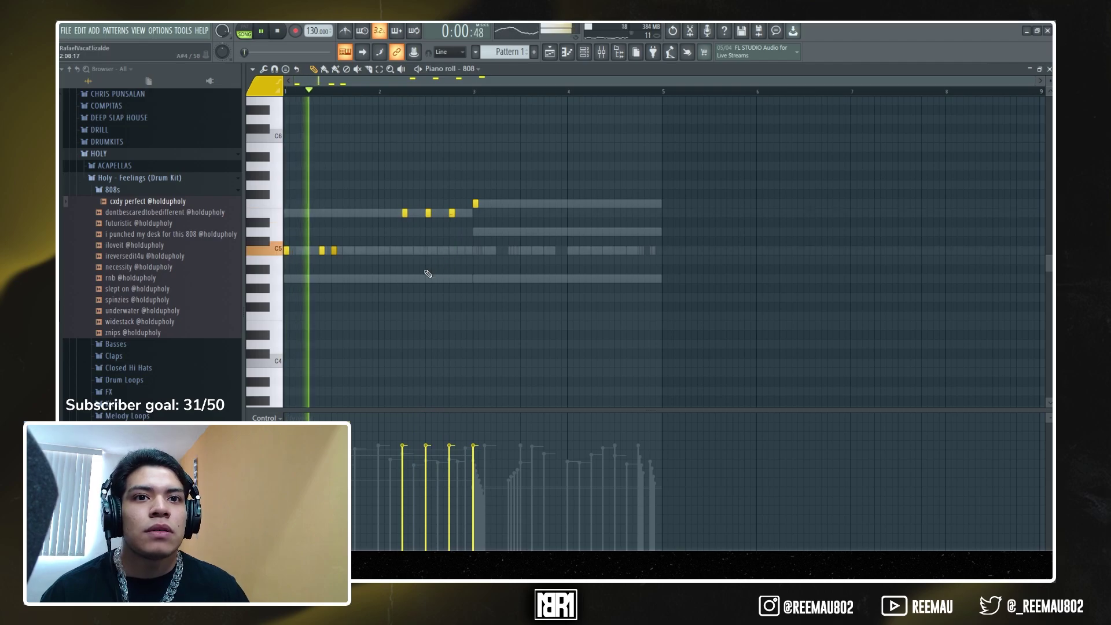
right_click(428, 213)
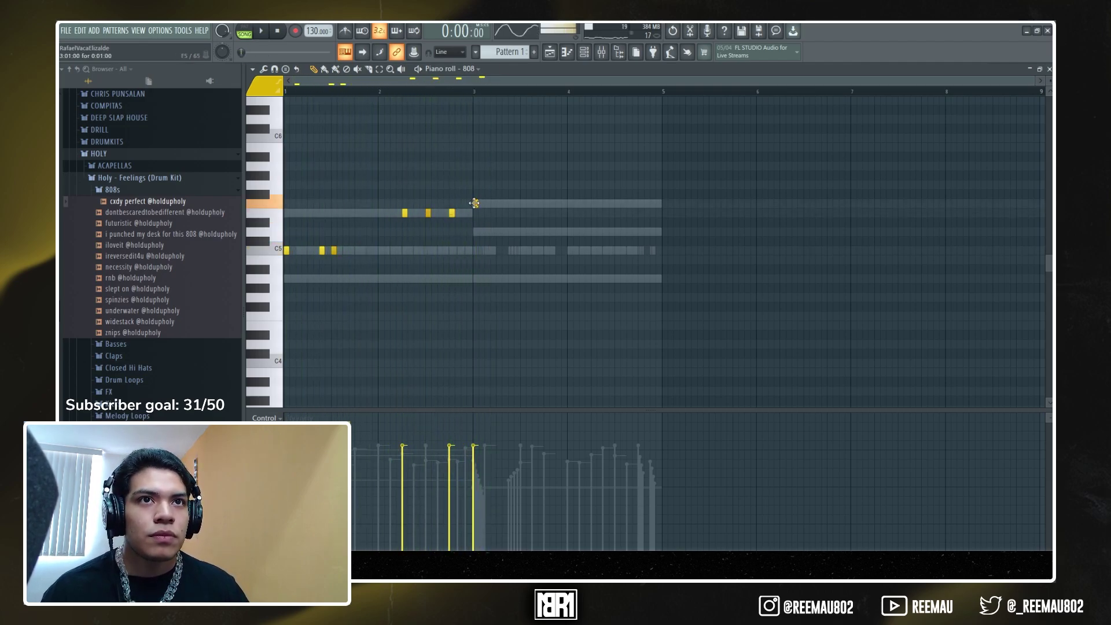
left_click(487, 203)
key("space")
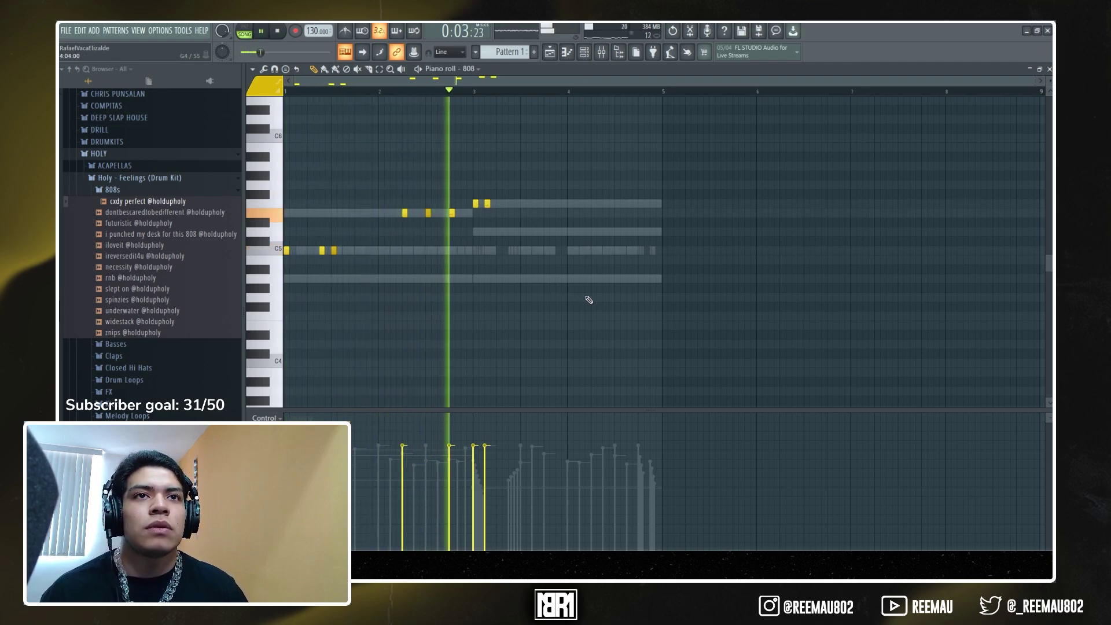
key("space")
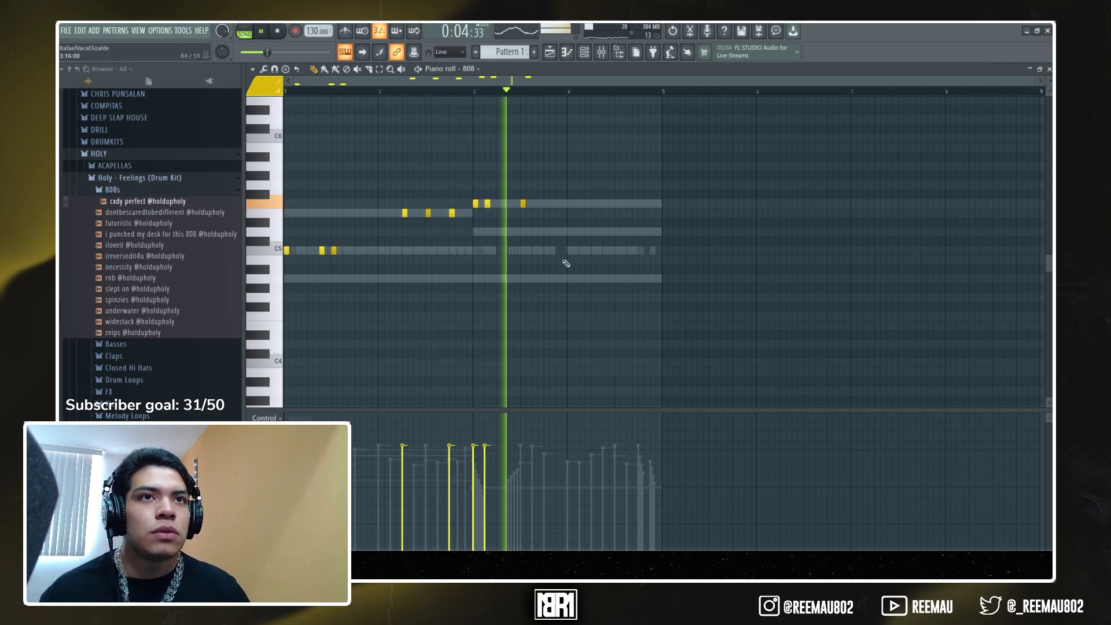
Step: Add an F5 note at the start of bar 4, an A4 note near its end, and F5 and D5 slide notes there
left_click(570, 204)
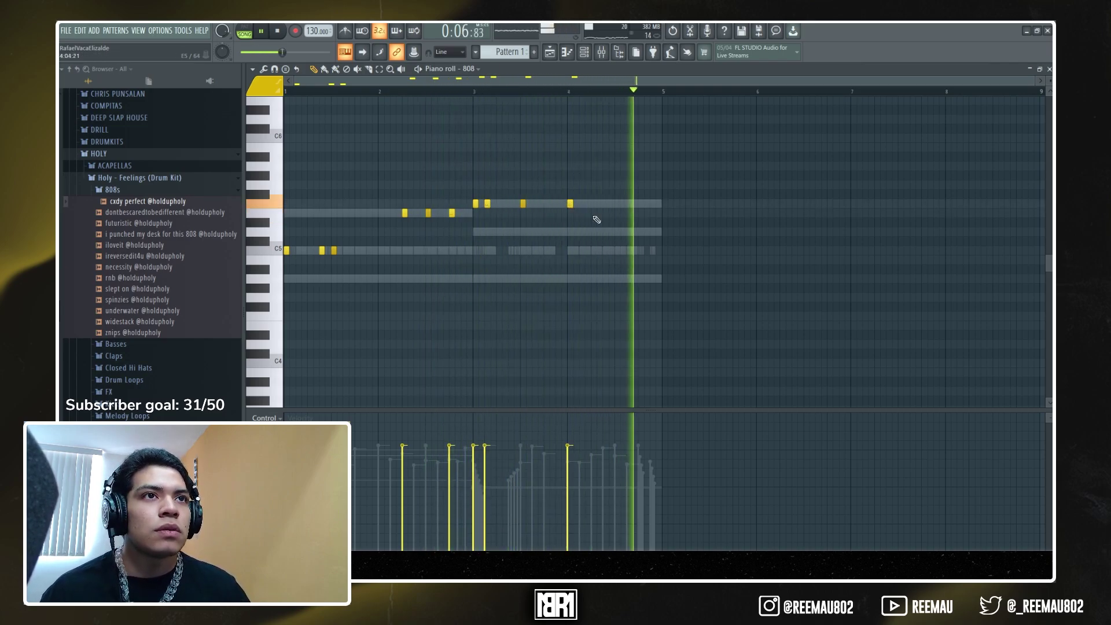
left_click(640, 279)
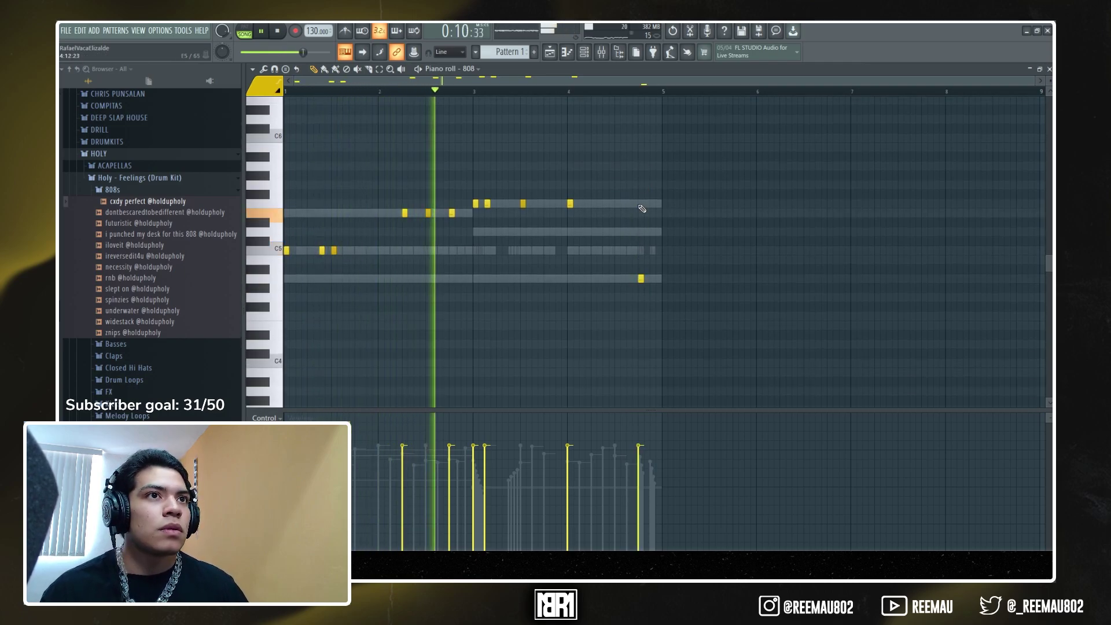
left_click(641, 204)
left_click(652, 232)
Step: Raise the two slide notes at the end of bar 4 by one octave and deselect them
left_click_drag(668, 248, 623, 174)
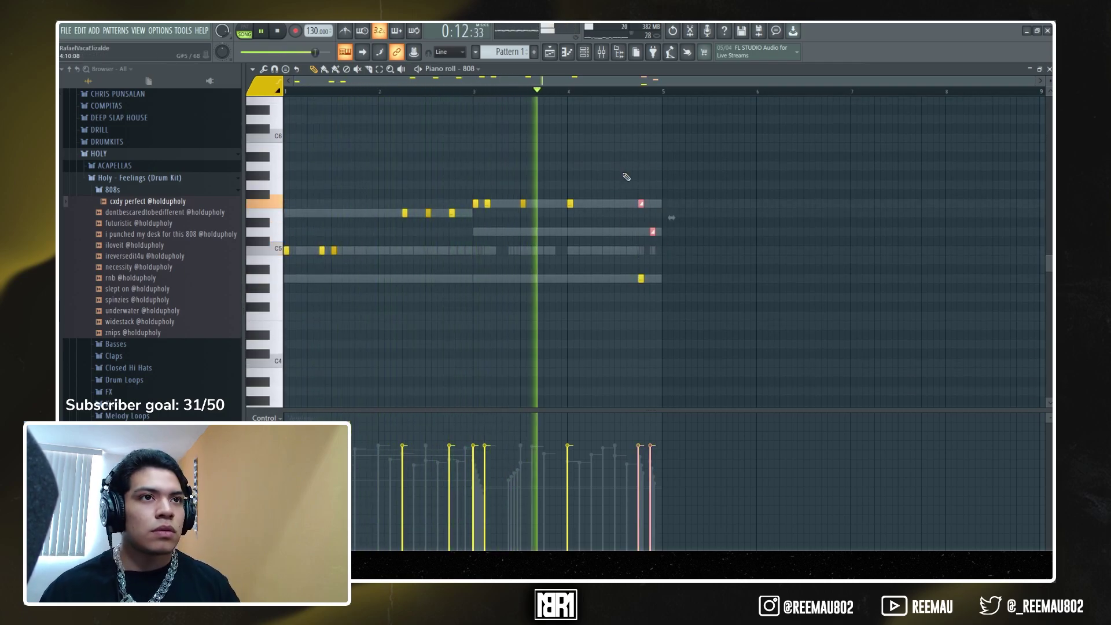
key("ctrl+Up")
scroll(672, 220, "up", 2)
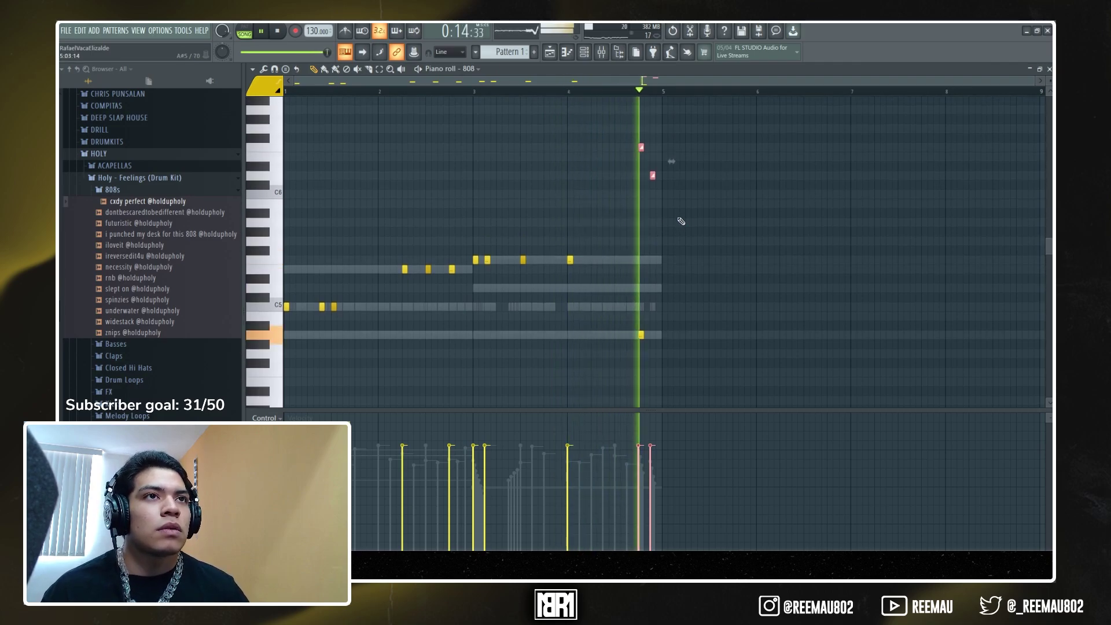
left_click(627, 234, "ctrl")
scroll(582, 240, "down", 3)
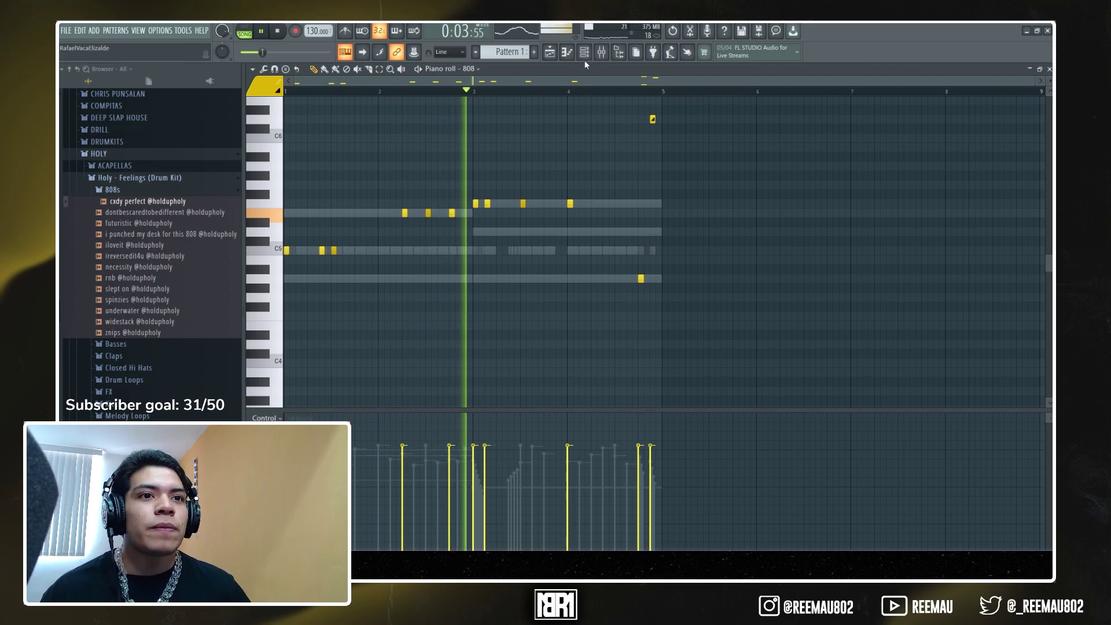
Step: Add another F5 note to the 808 line around the middle of bar 4 and bring up the channel rack
left_click(617, 206)
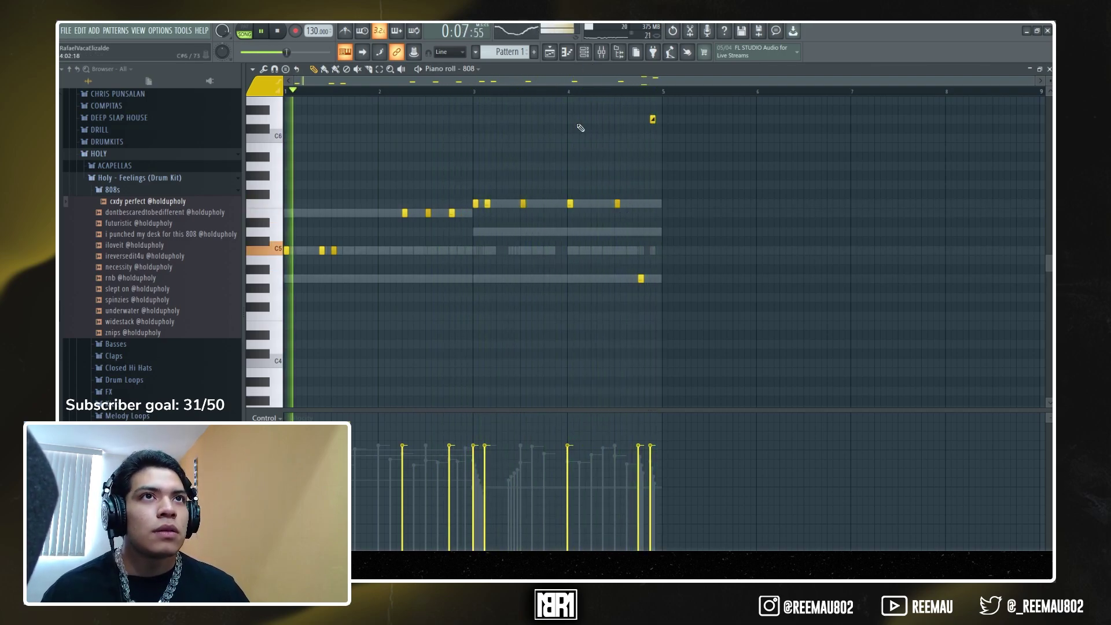
left_click(585, 53)
key("space")
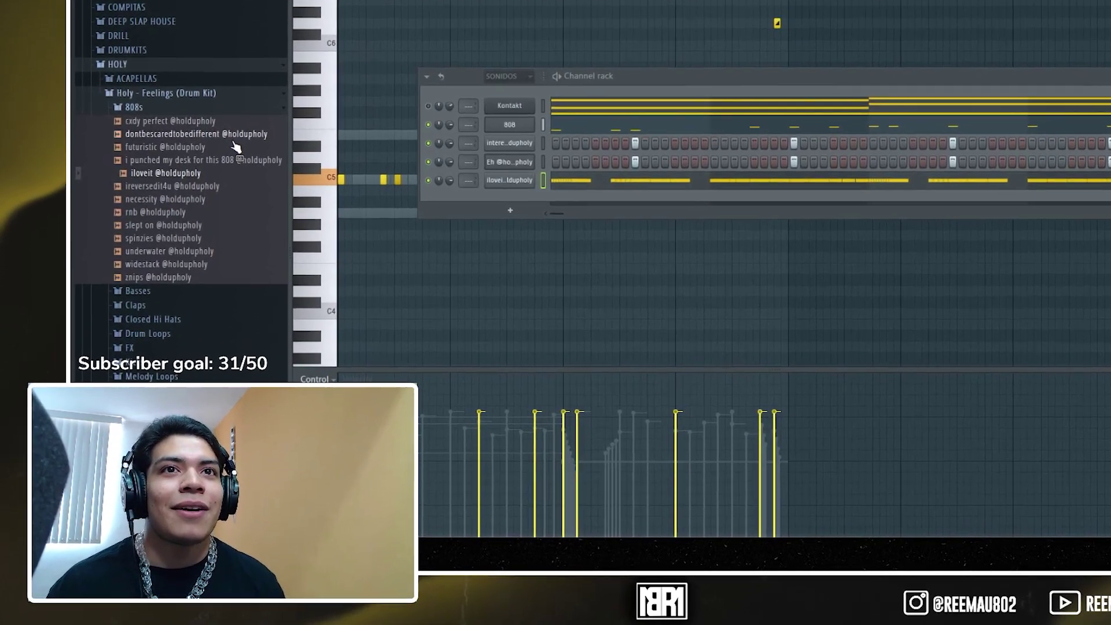
Step: Swap the 808 sample for LP - zAy 808 from The Throne Drum Kit's 808s folder and play the pattern
scroll(236, 148, "down", 5)
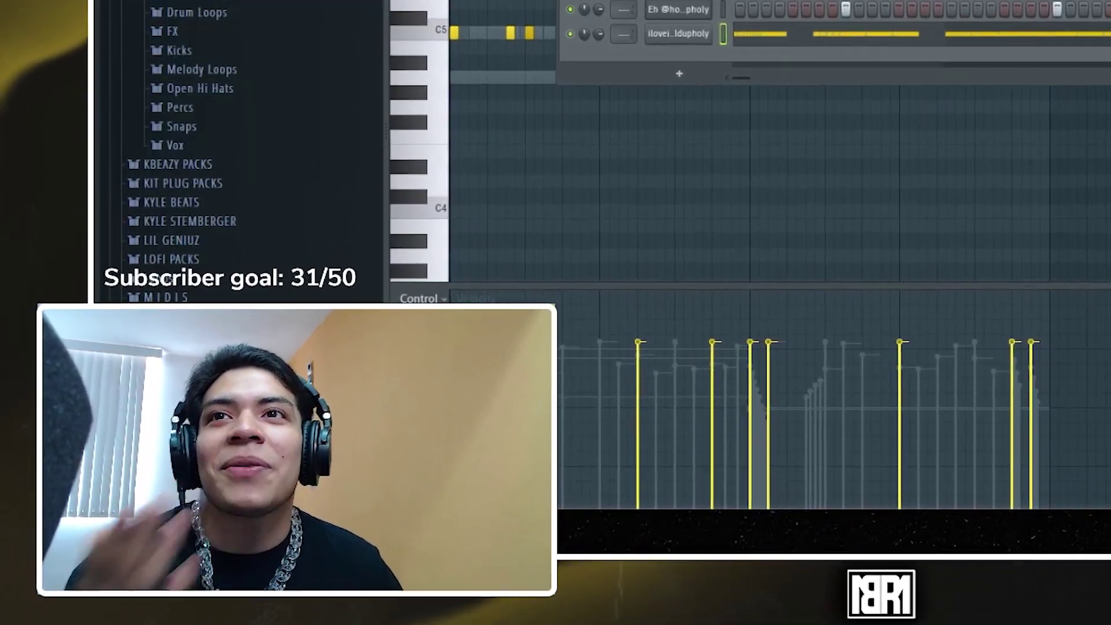
left_click(188, 2)
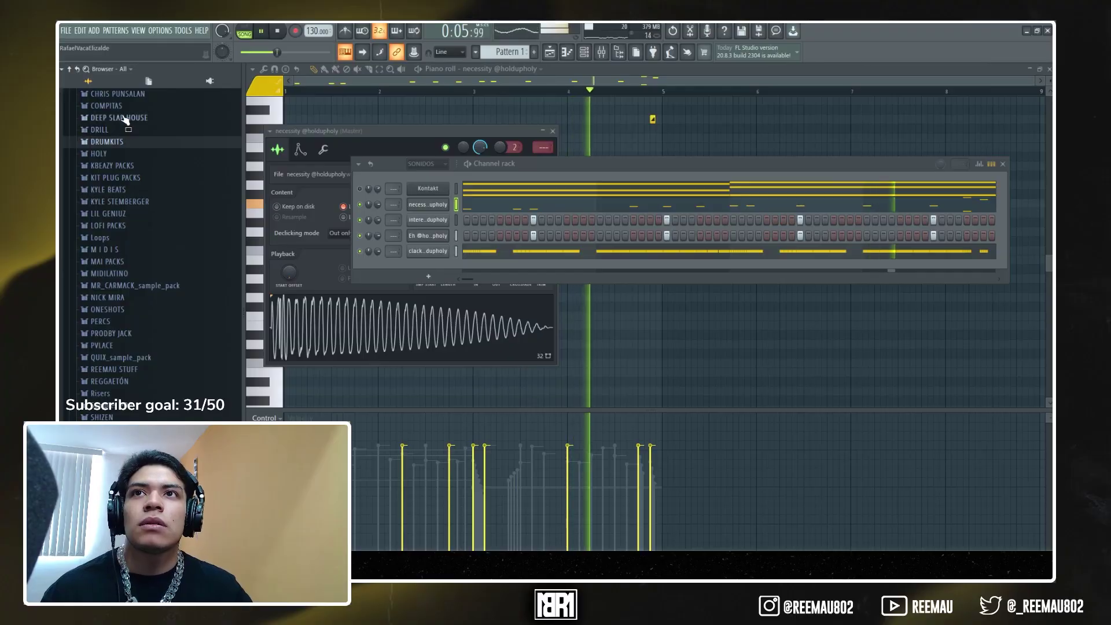
left_click(127, 107)
left_click(135, 132)
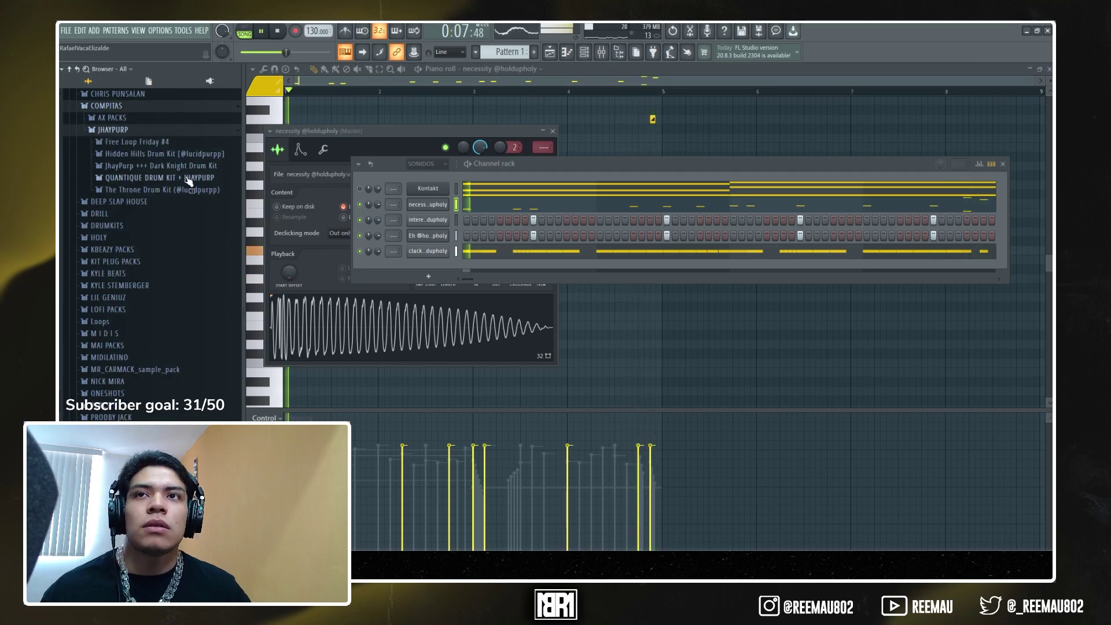
left_click(171, 192)
left_click(163, 202)
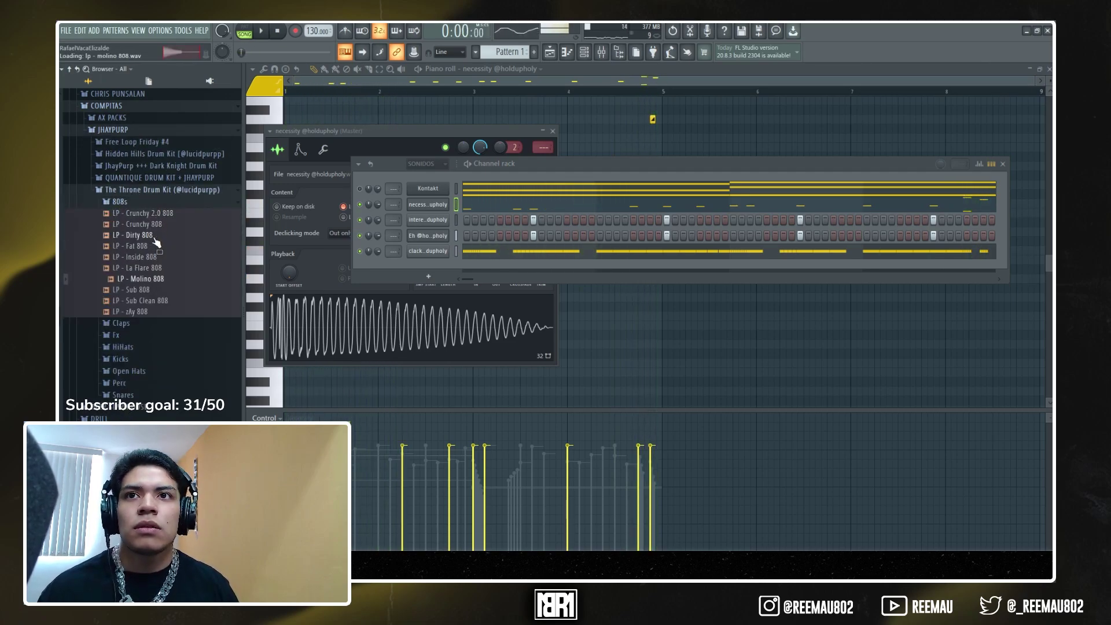
key("space")
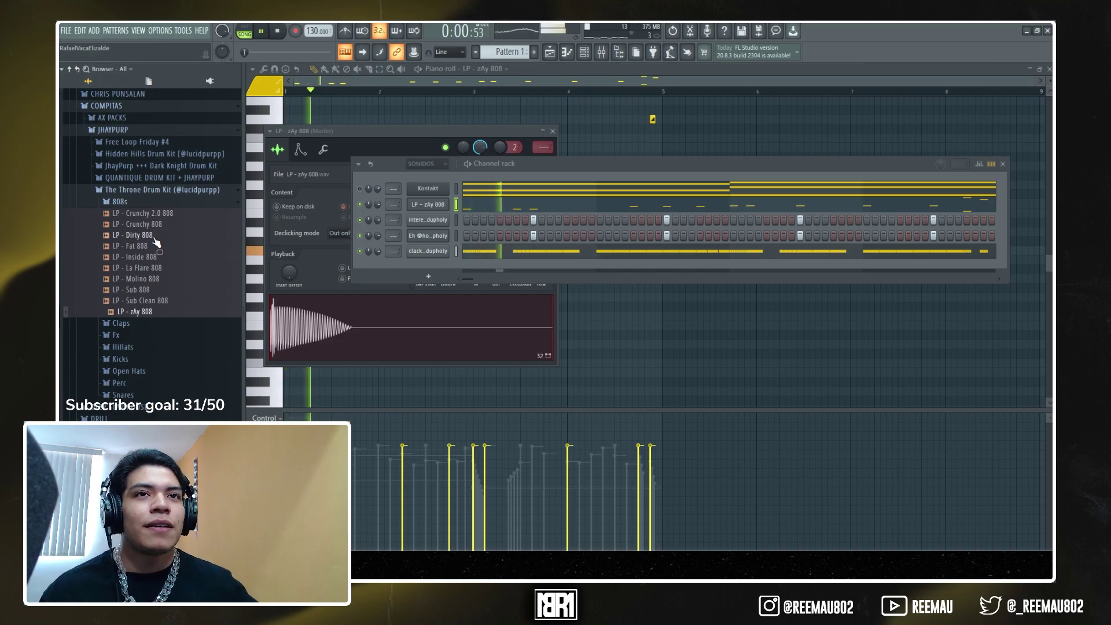
Step: Apply a slight gain boost to the LP - zAy 808 sample, audition it with the pattern and close its sampler
left_click(442, 205)
left_click(441, 205)
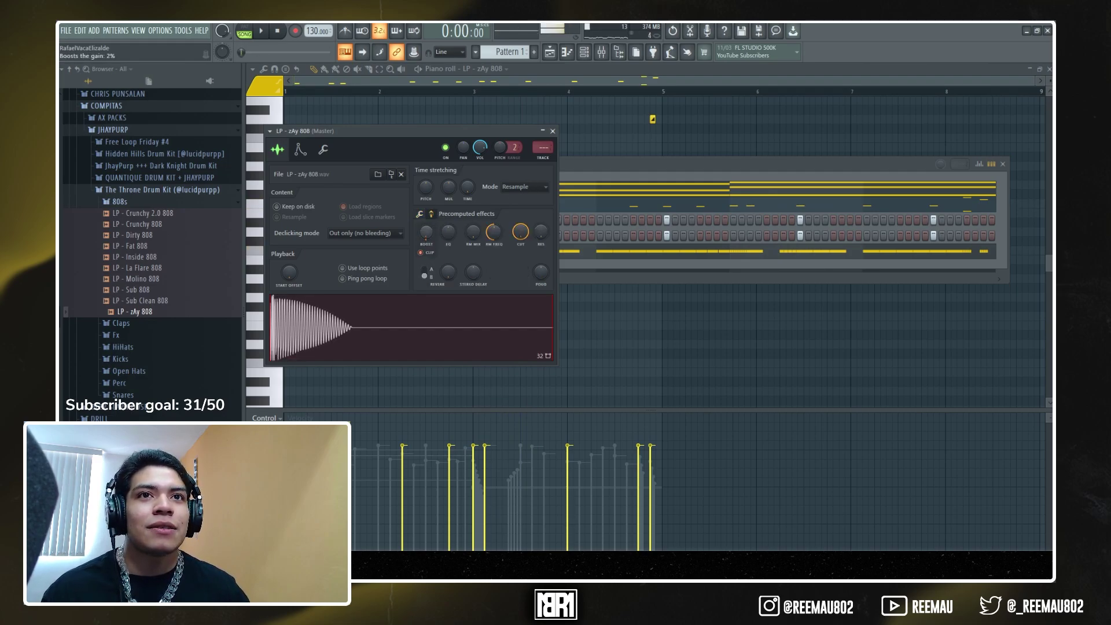
key("space")
left_click(552, 132)
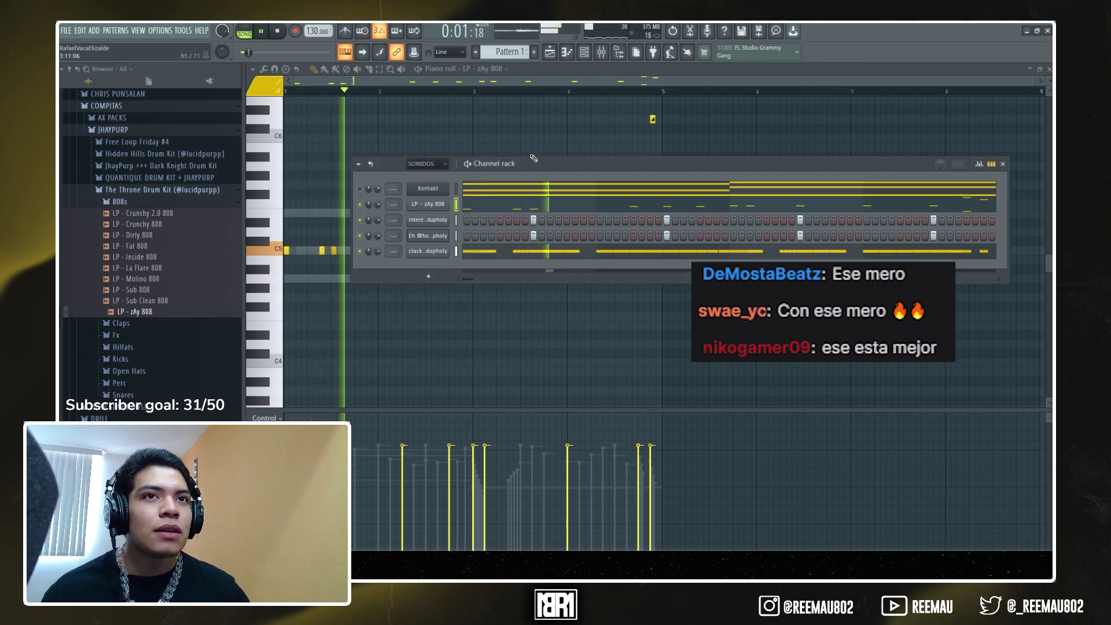
Step: Rename the LP - zAy 808 channel as 808
right_click(435, 209)
left_click(470, 233)
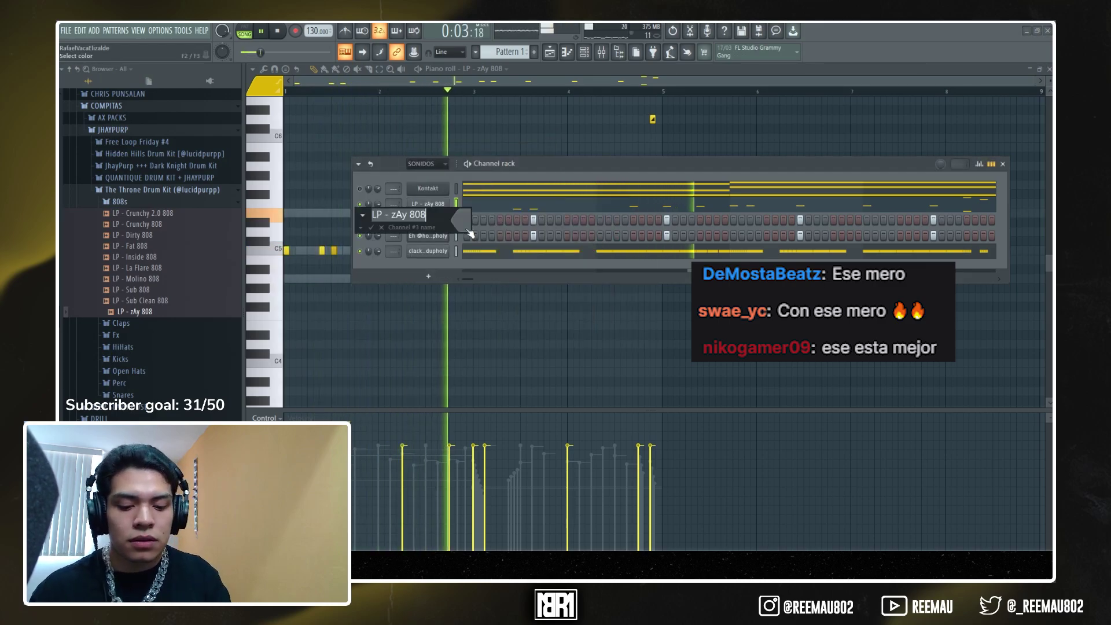
type("808")
key("Return")
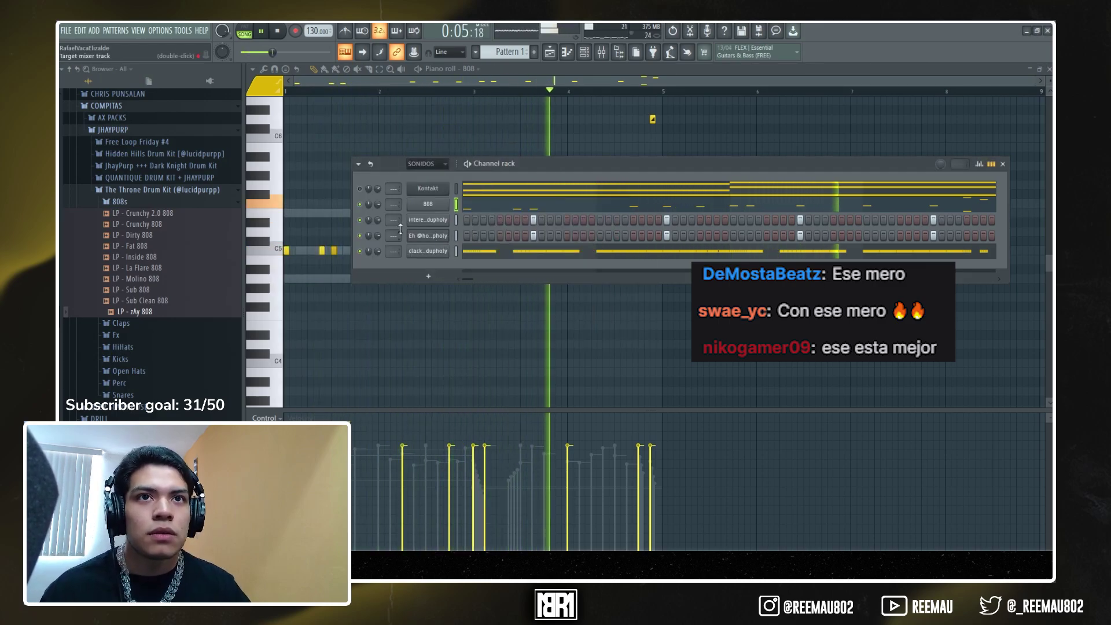
Step: Rename the interesting channel below the 808 as CLAP
right_click(429, 220)
left_click(463, 246)
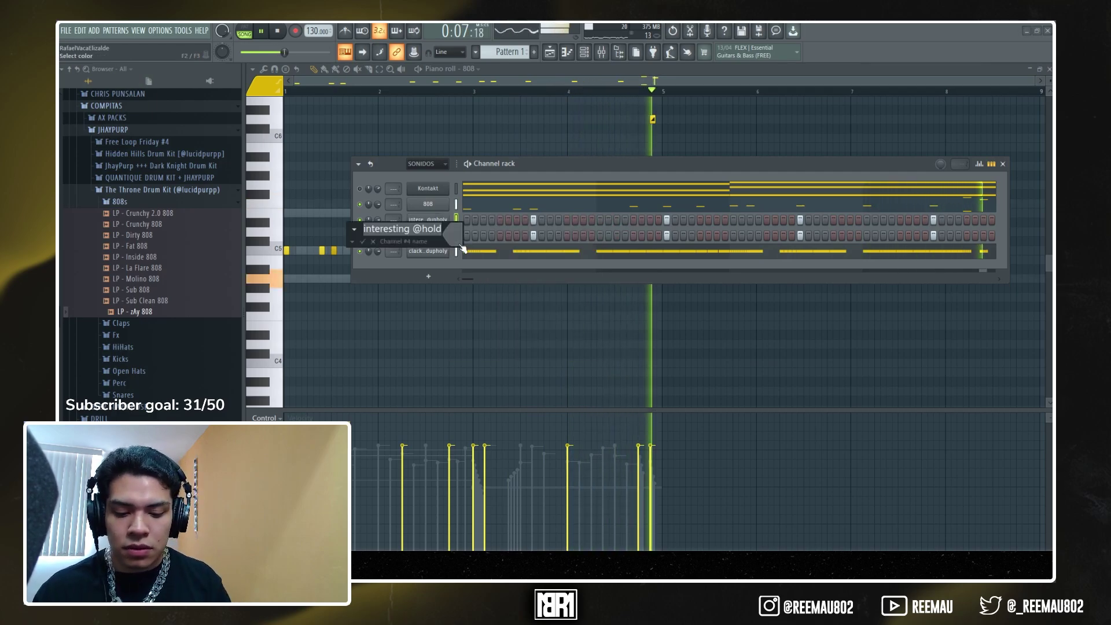
type("CLAP")
key("Return")
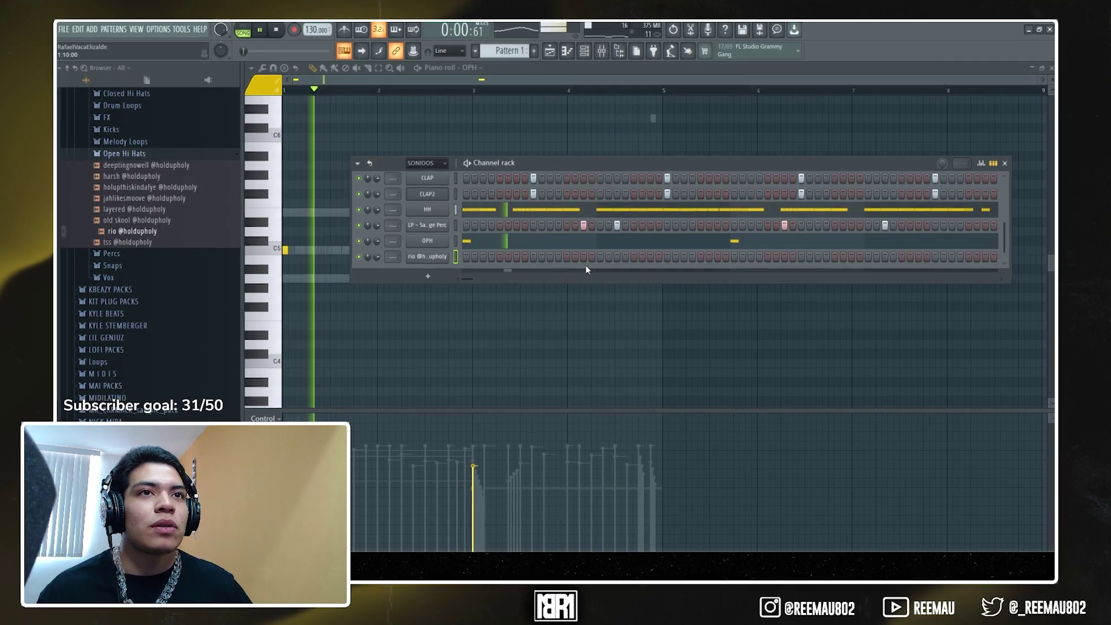
Step: Place rio open hi-hat hits on steps 21 and 53 of the pattern, and open that channel
left_click(634, 256)
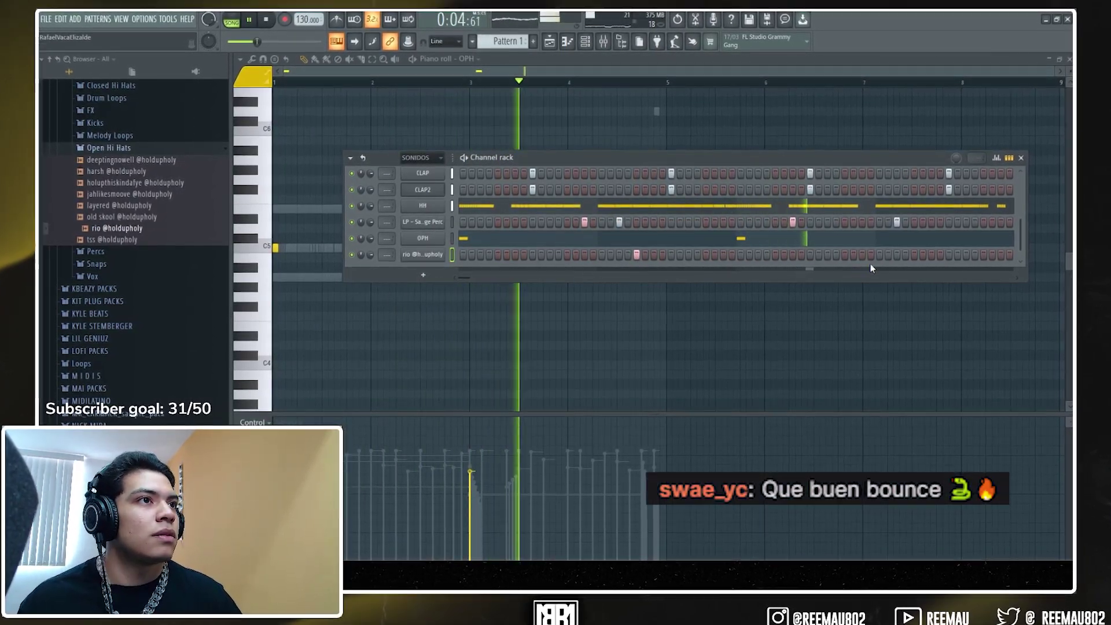
left_click(917, 255)
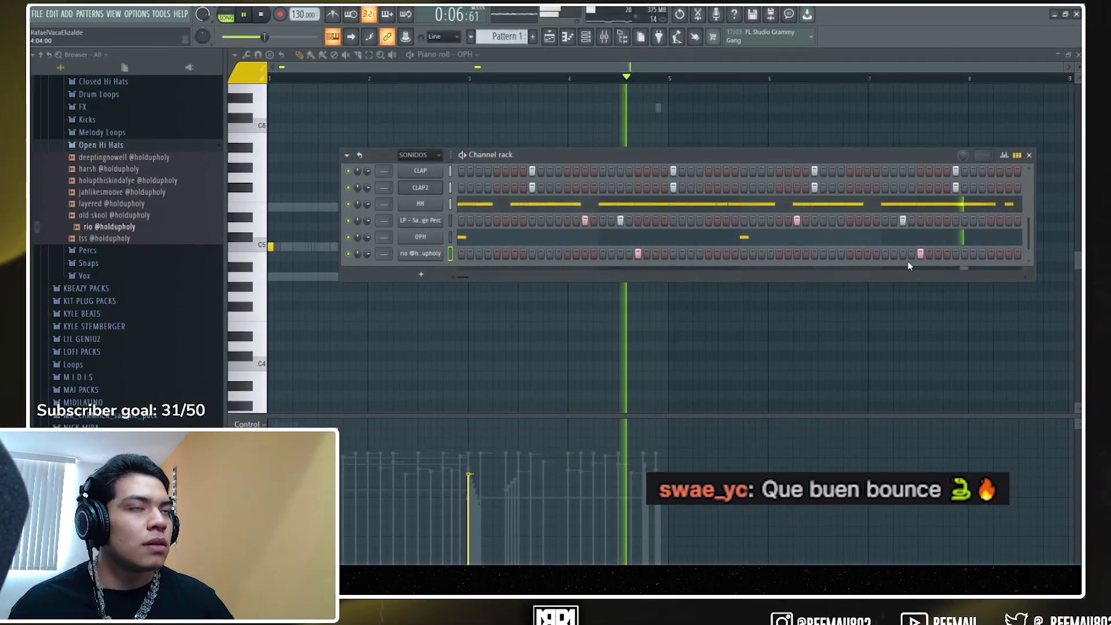
left_click(420, 253)
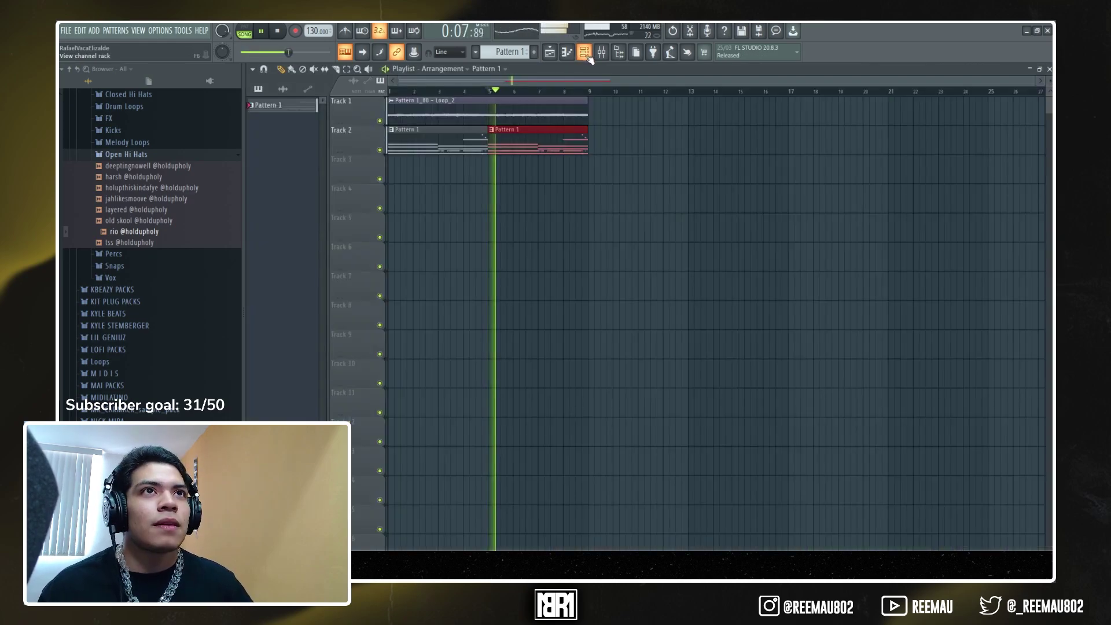
Step: Add a FLEX channel to the pattern and load the Flutes Sustain preset from the Essential Winds pack
key("F6")
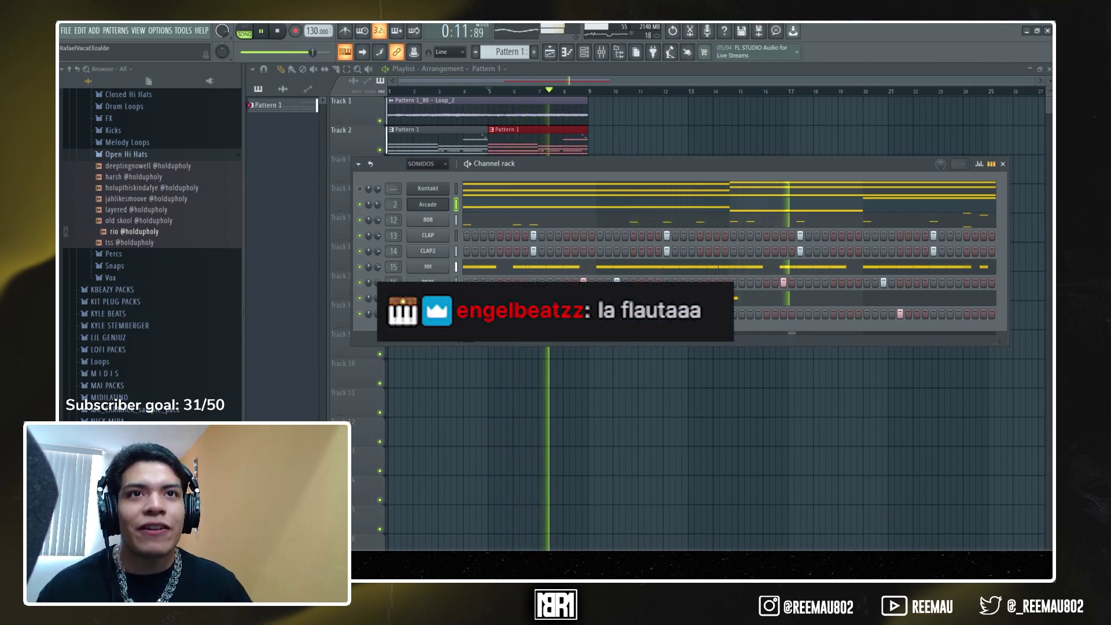
left_click(428, 339)
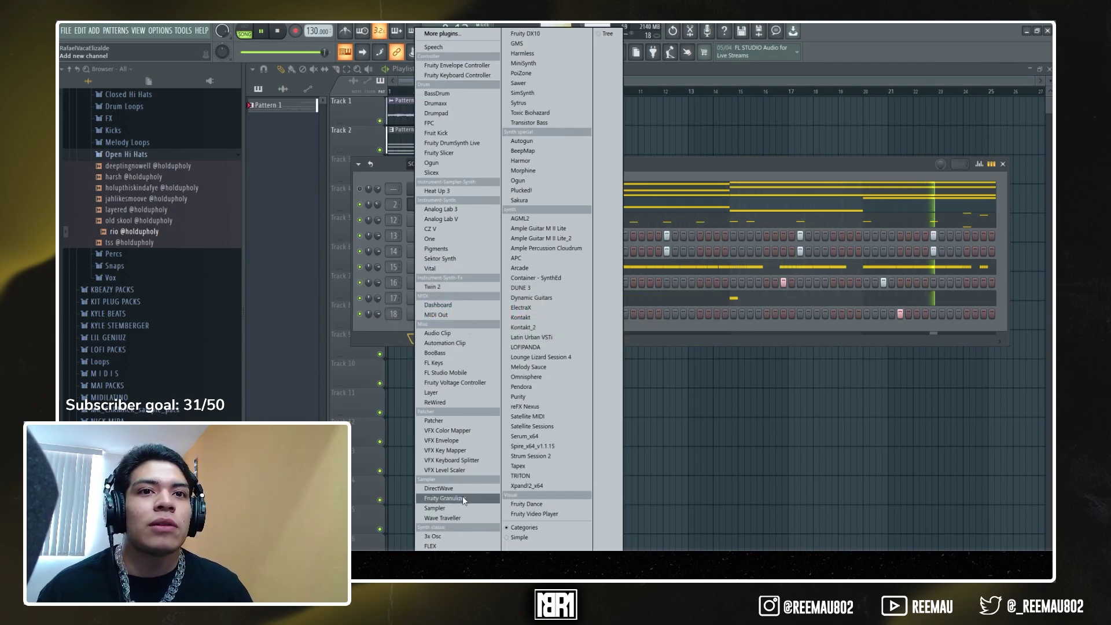
left_click(443, 544)
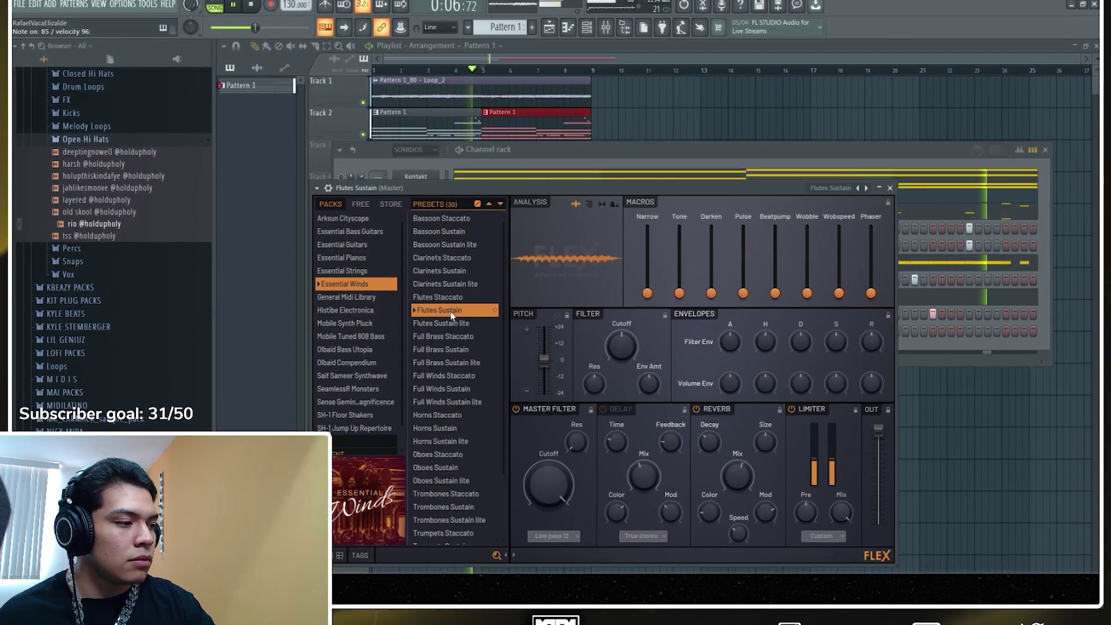
key("space")
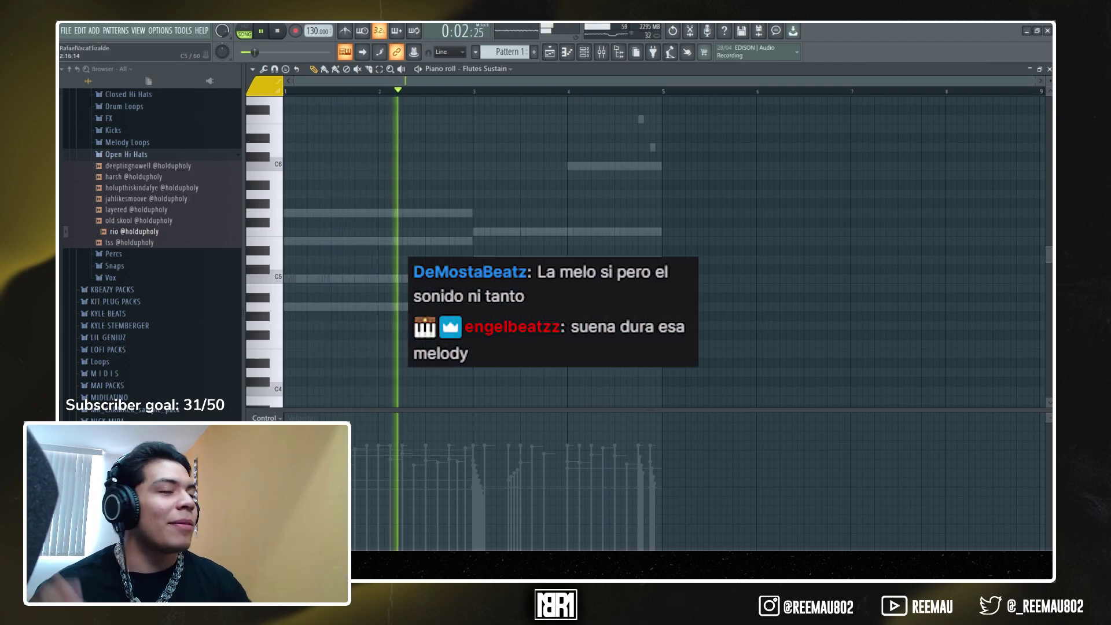
Step: Record a descending flute melody across the four bars into the Flutes Sustain piano roll
key("space")
left_click(297, 36)
left_click(564, 372)
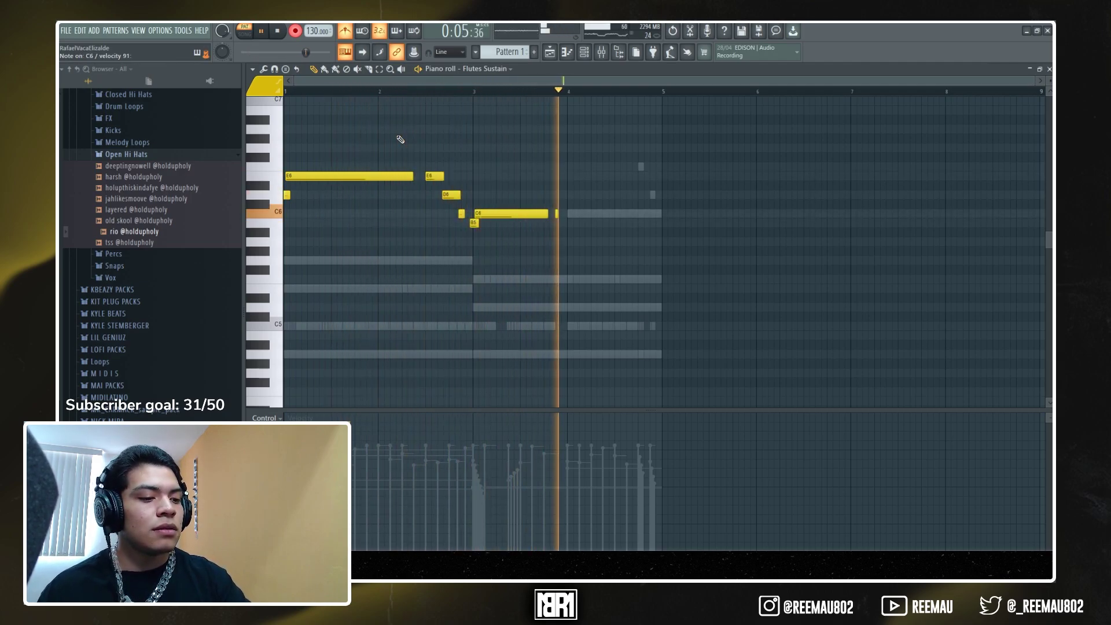
key("space")
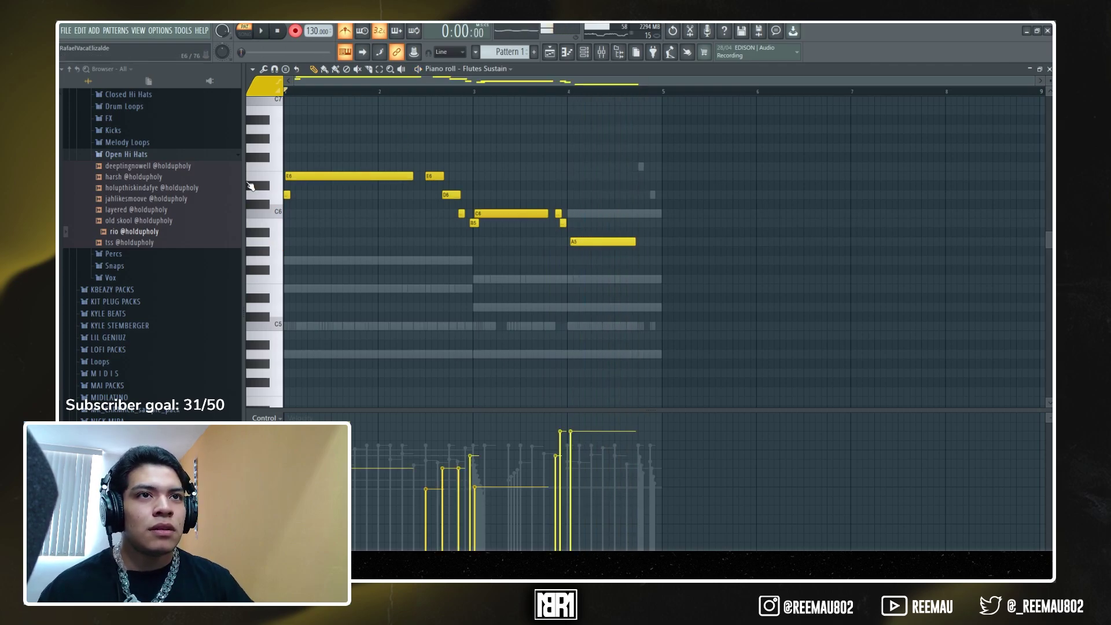
Step: Quantize the recorded flute notes and finish the line with an E5 note at the end of bar 4
key("ctrl+q")
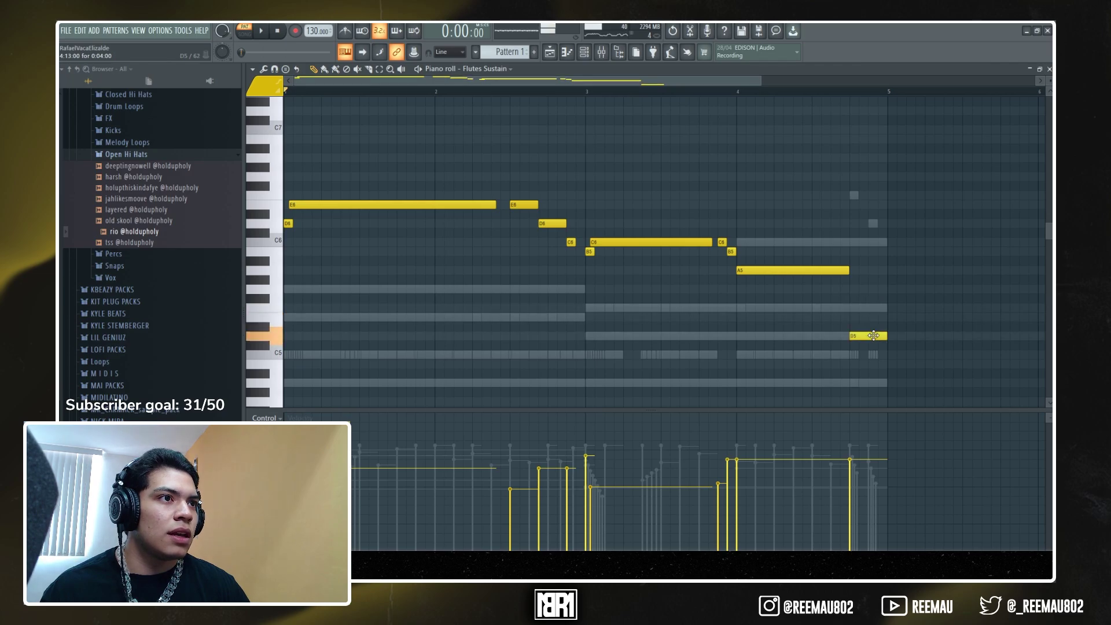
key("space")
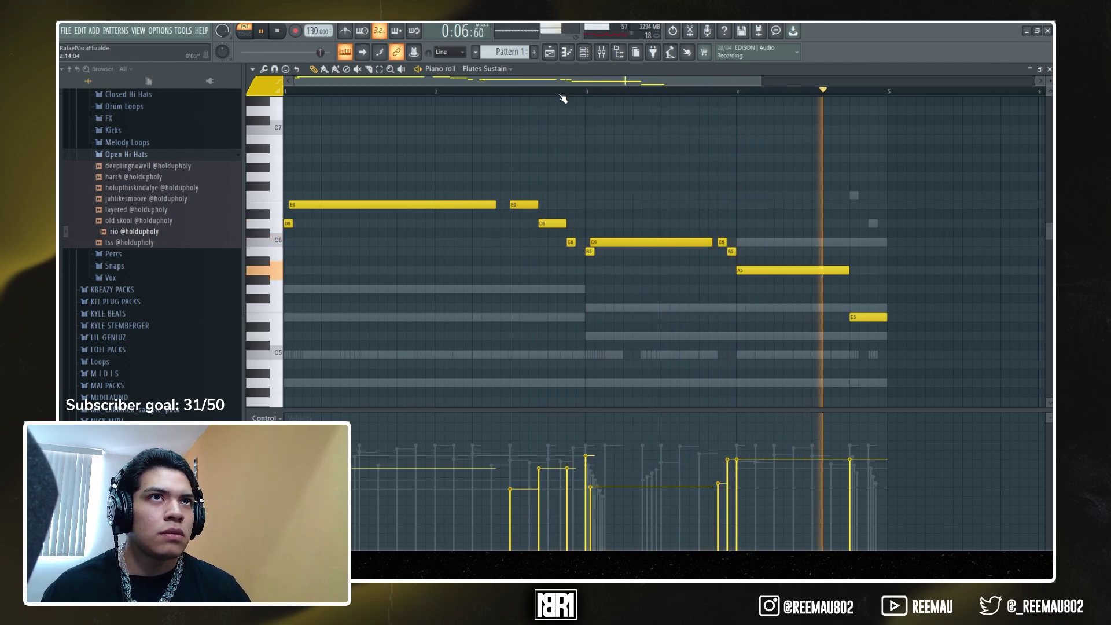
scroll(563, 98, "up", 4)
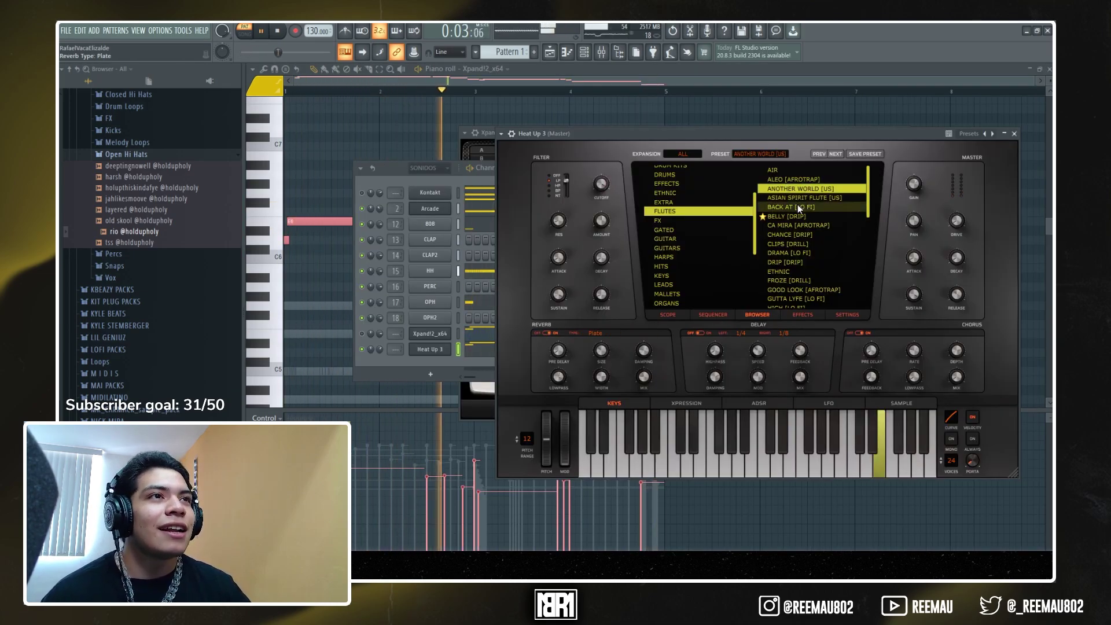
Step: Load the BACK AT [LO FI] flute preset in Heat Up 3 and close the instrument window
left_click(798, 203)
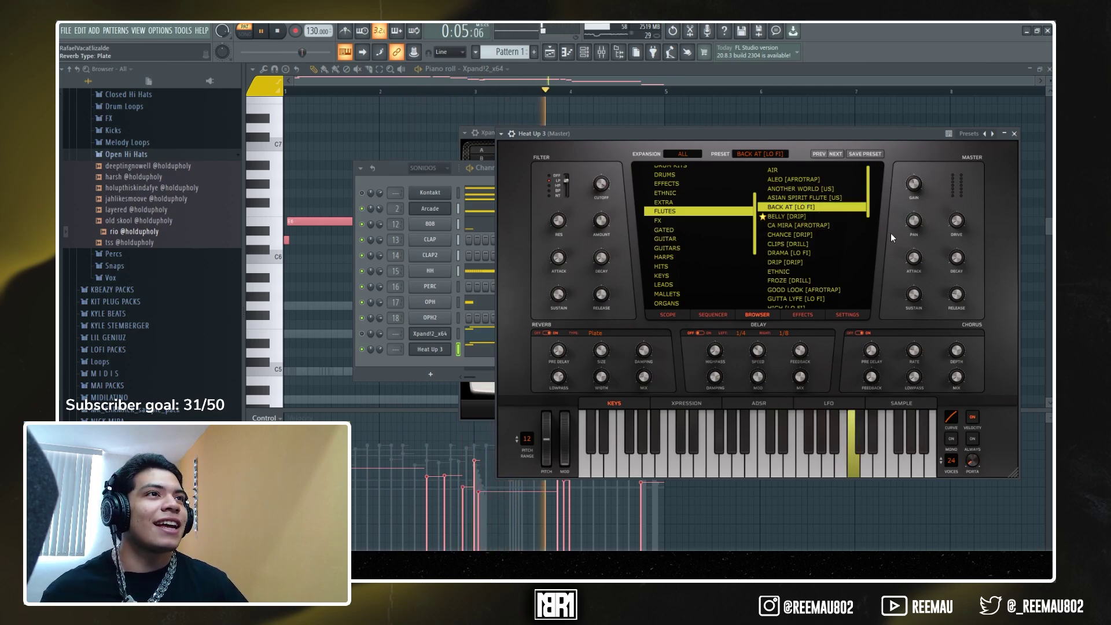
left_click(1015, 134)
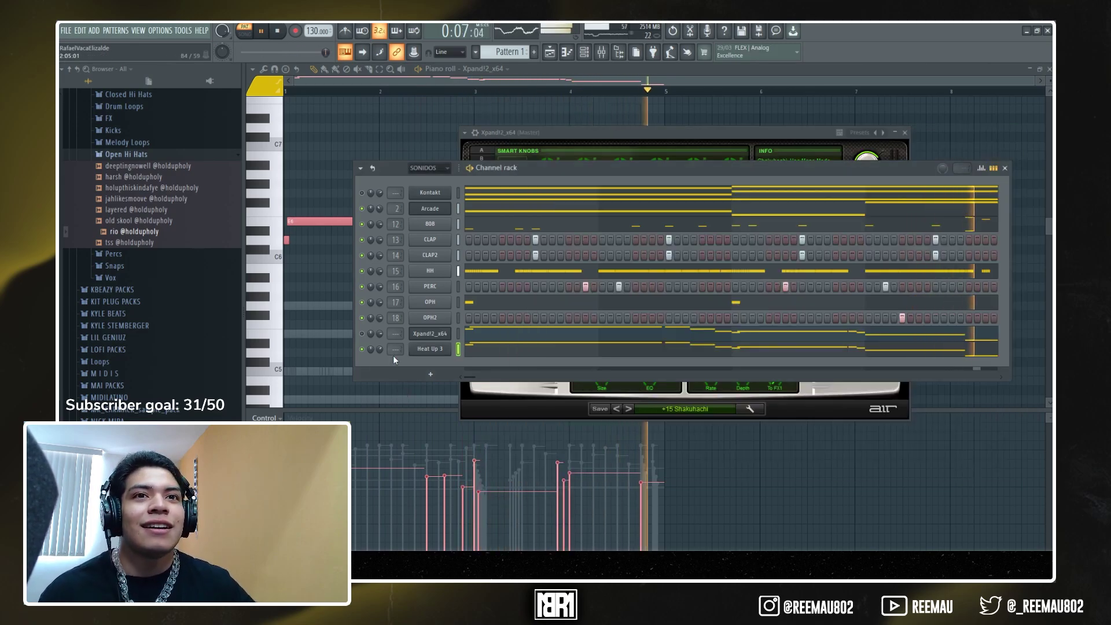
Step: Delete the Xpand!2_x64 channel and move the Heat Up 3 channel directly below Arcade
right_click(433, 335)
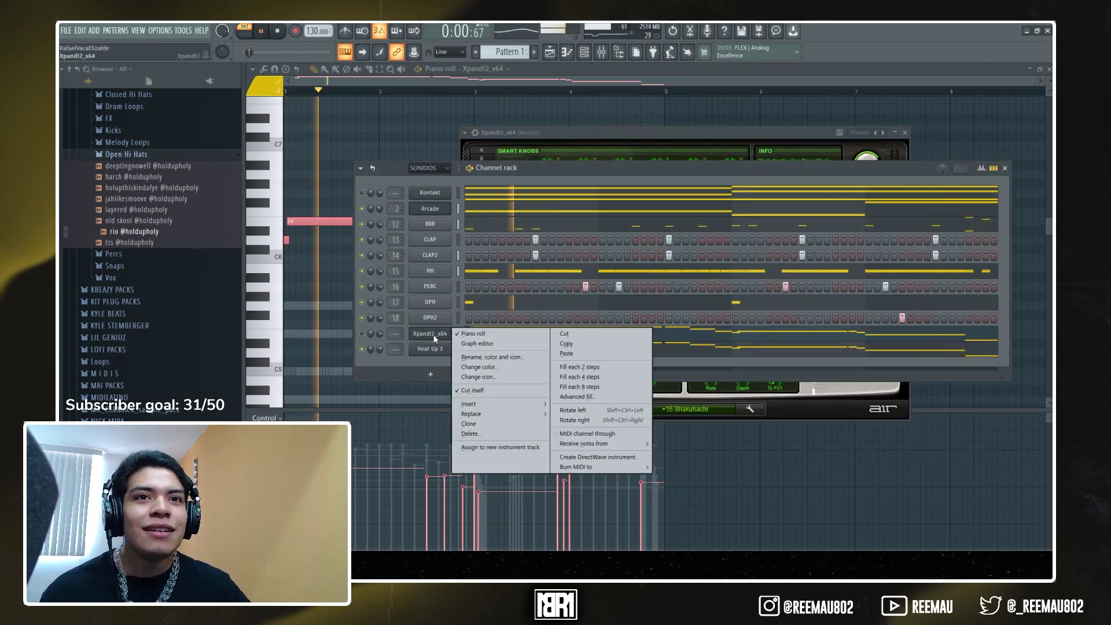
left_click(471, 436)
key("Return")
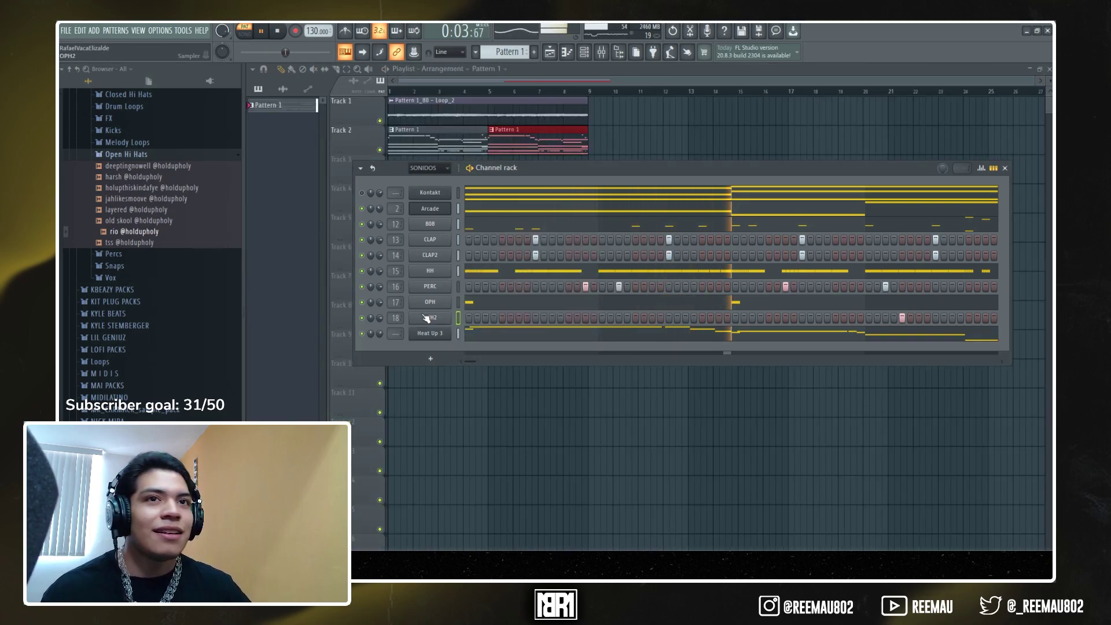
left_click_drag(435, 340, 429, 230)
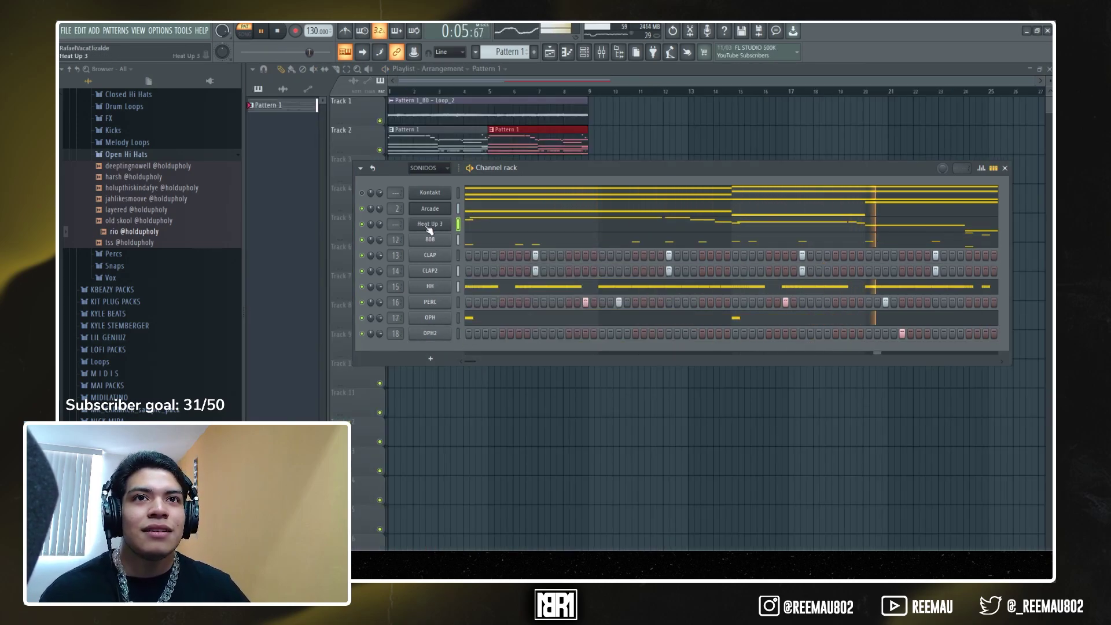
Step: Route Heat Up 3 to mixer track 3, add the Drip effect there with the LO-FI preset, and play the pattern
double_click(396, 224)
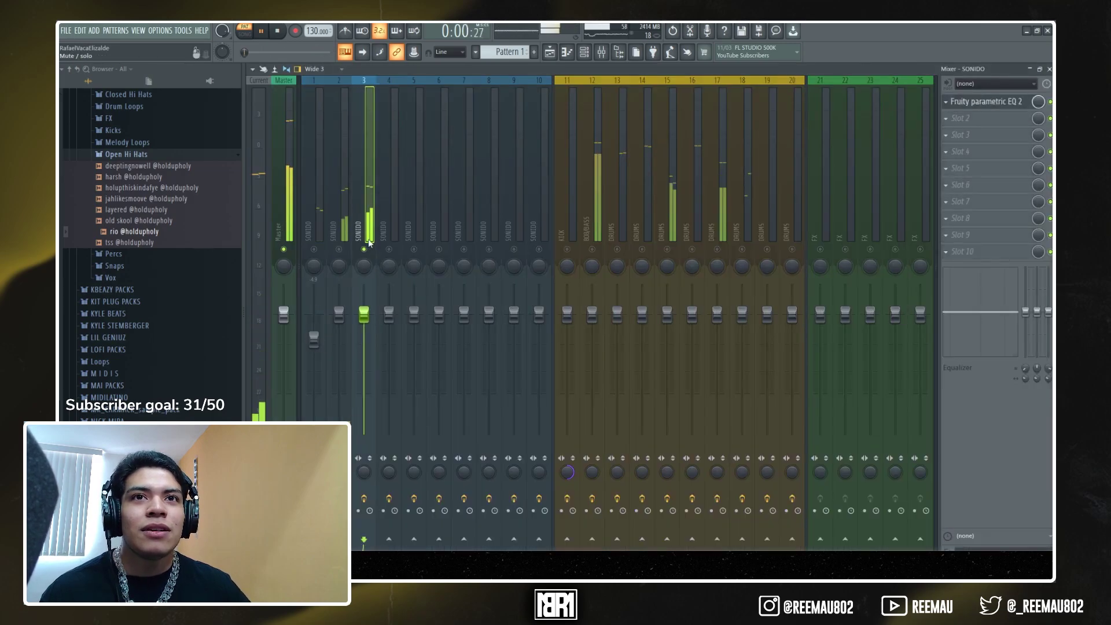
key("space")
left_click(956, 118)
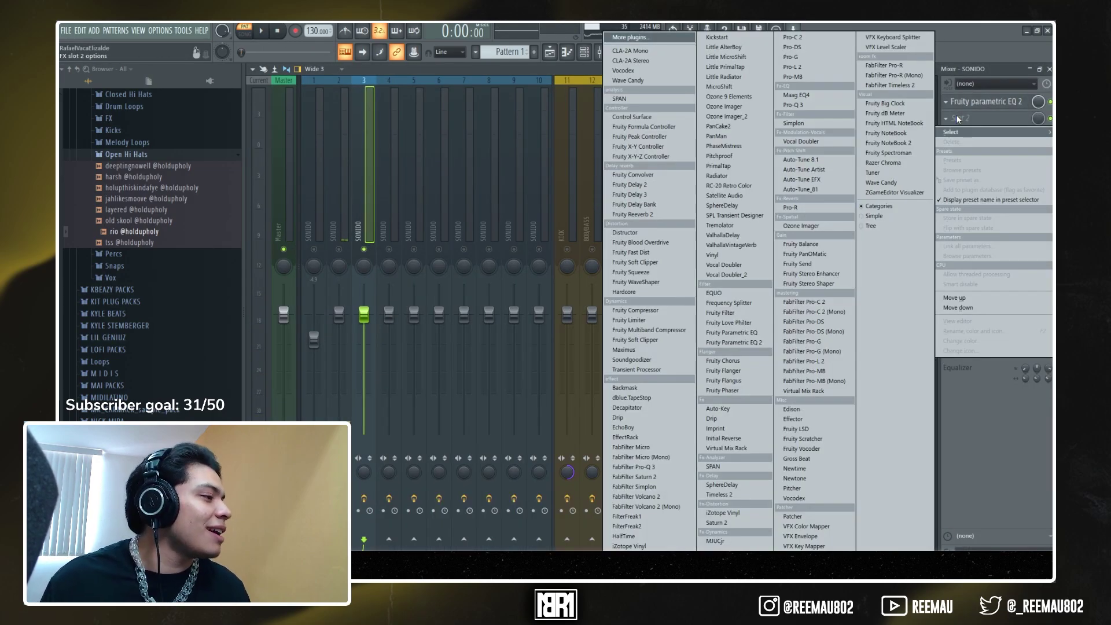
left_click(713, 419)
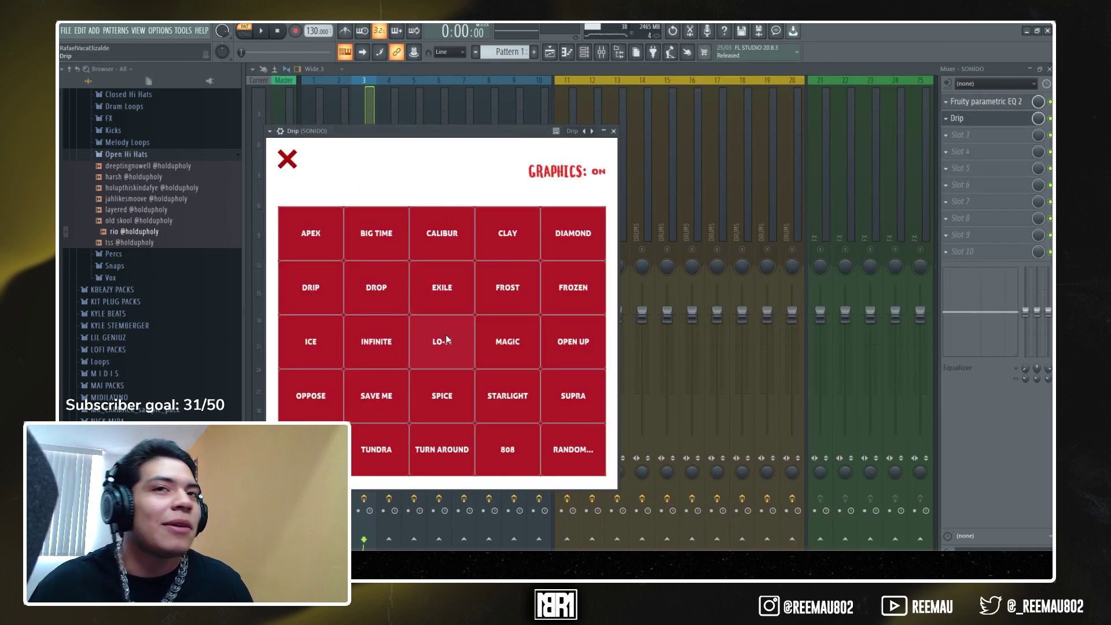
left_click(446, 340)
left_click_drag(475, 130, 573, 123)
key("space")
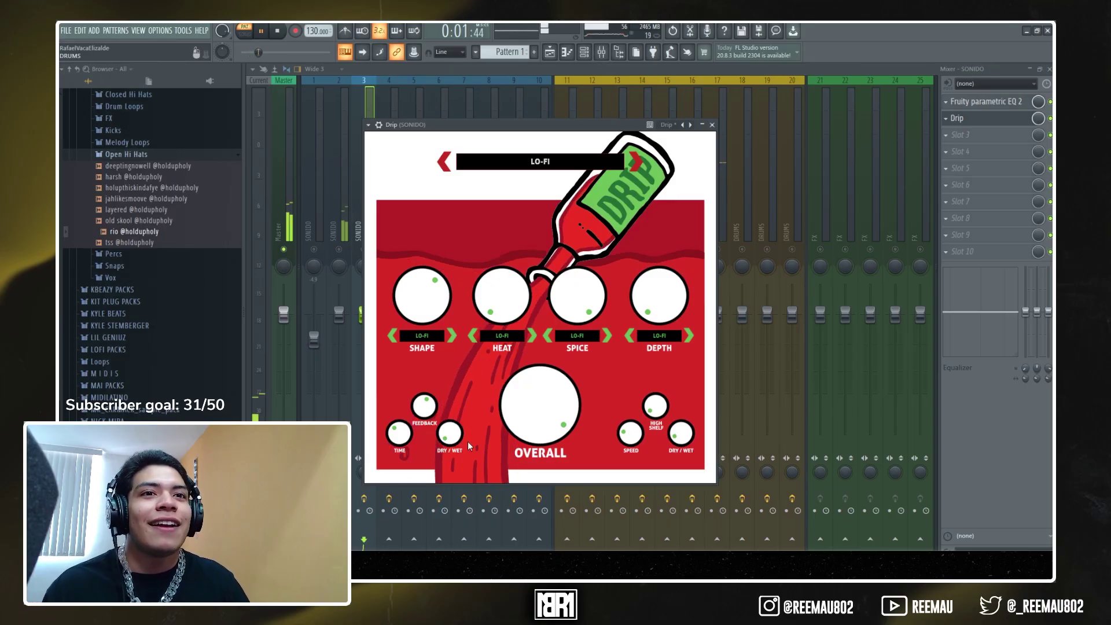
Step: Toggle the solo on mixer track 3 to audition the Drip-processed flute alone and against the full beat
left_click(342, 235)
right_click(363, 250)
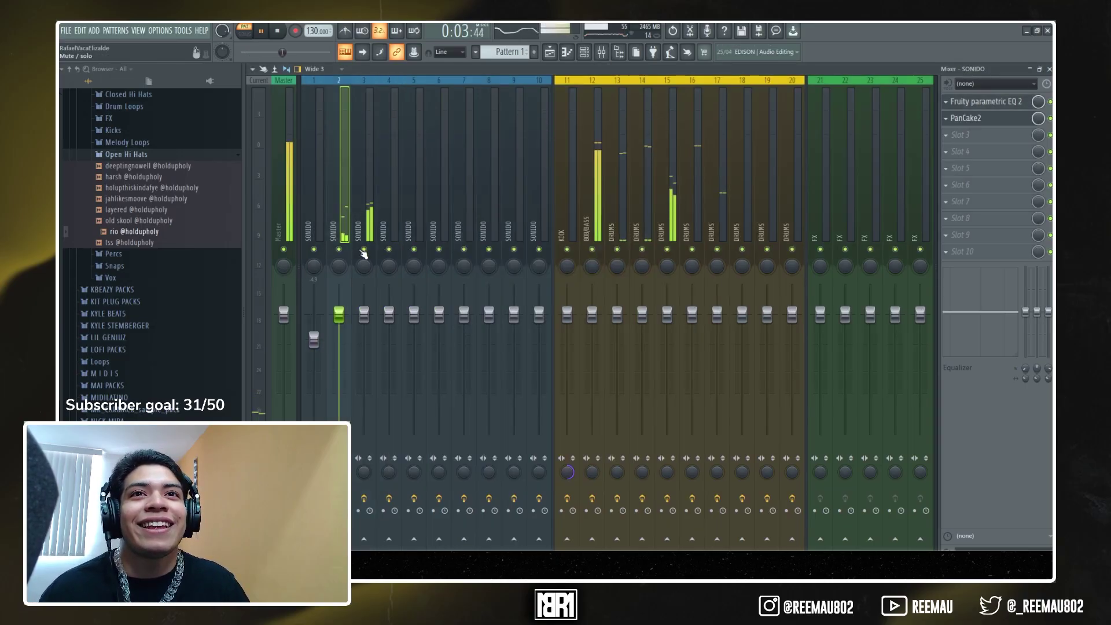
left_click(372, 203)
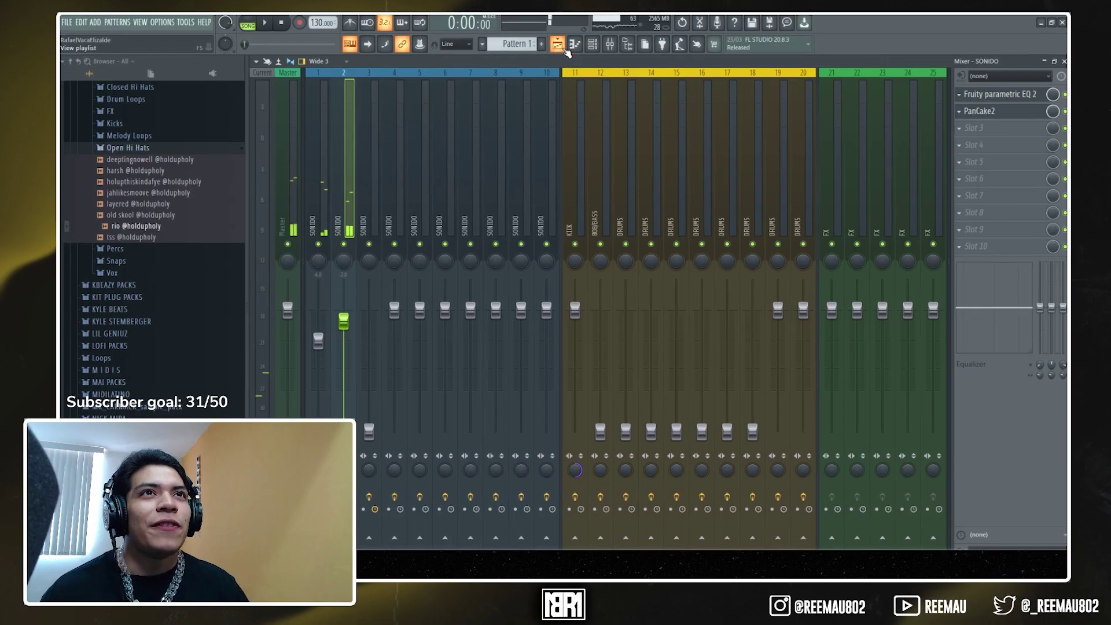
Step: Copy the Arcade part into a new pattern and quick render that pattern as an audio clip
key("F5")
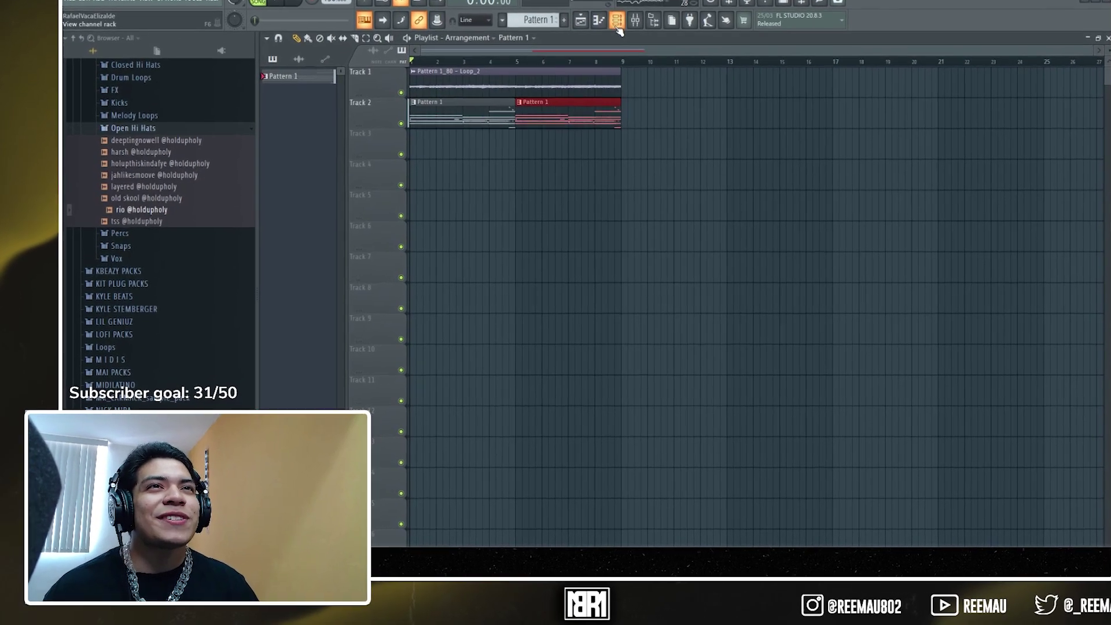
key("F6")
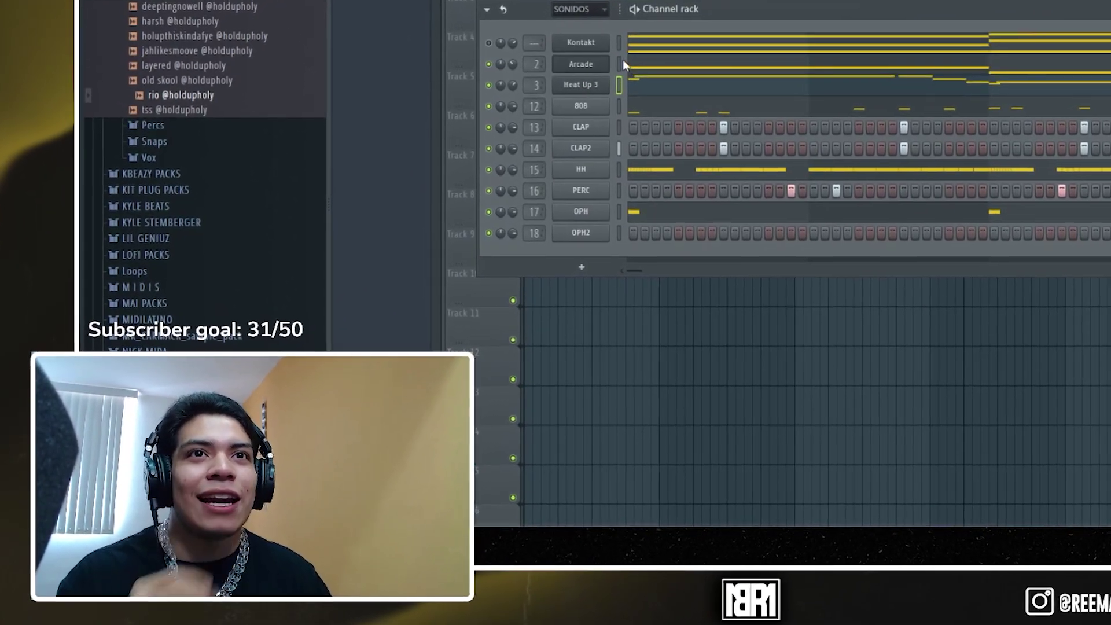
left_click(599, 82)
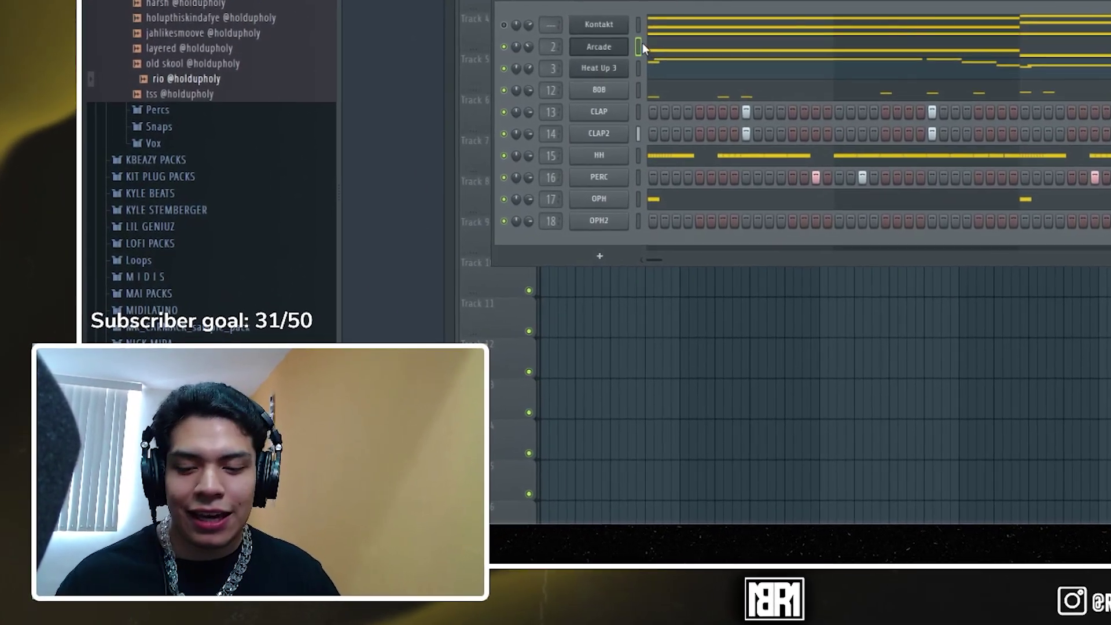
key("F4")
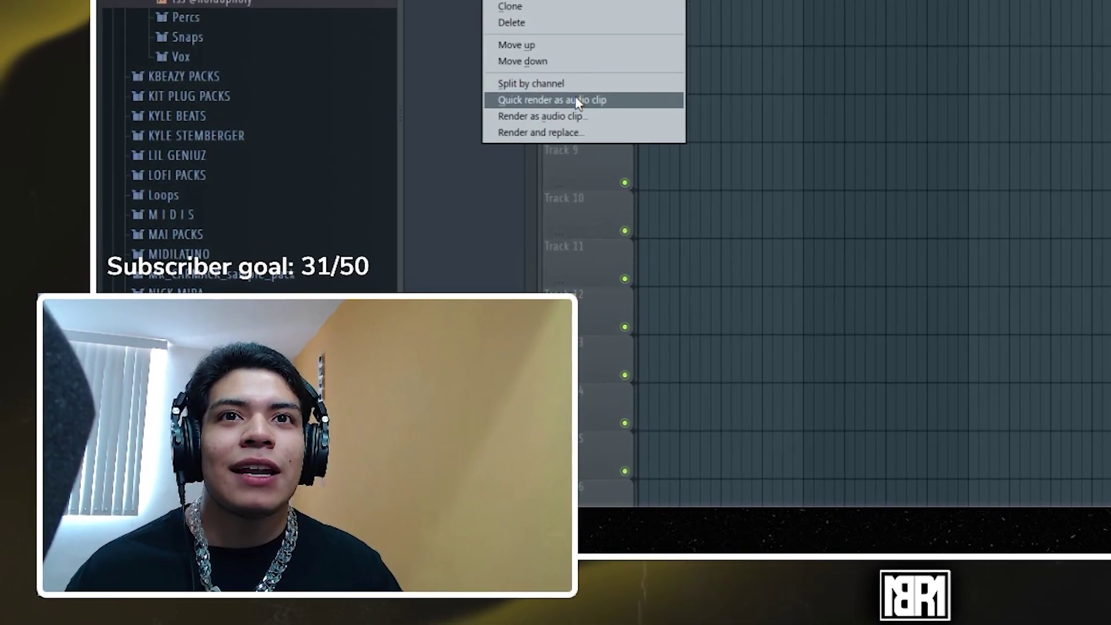
left_click(577, 100)
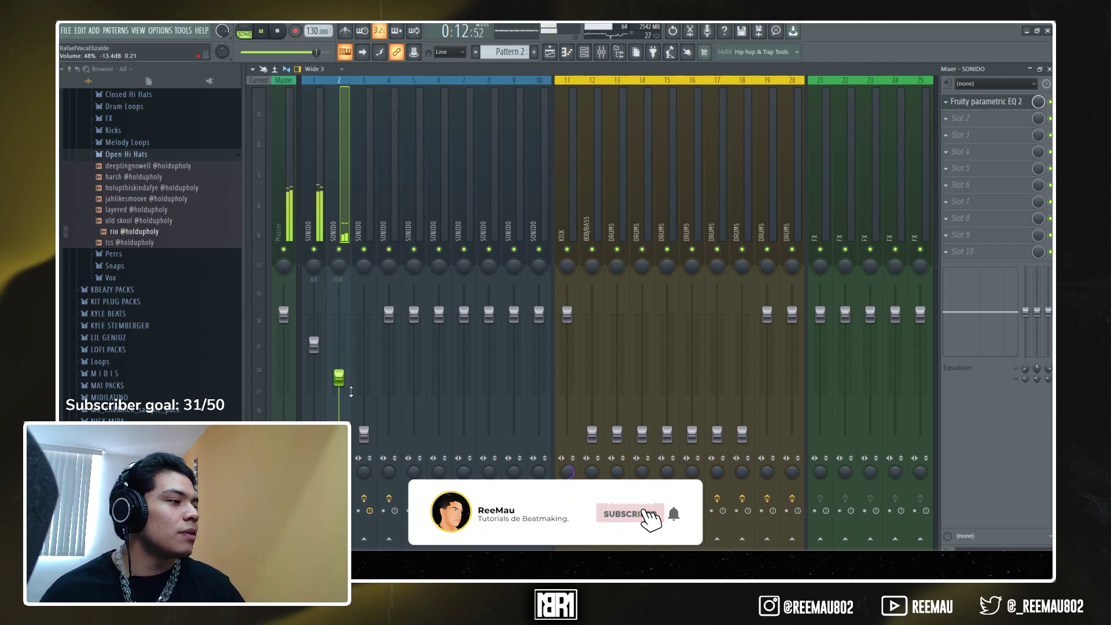
Step: Raise the flute's fader on mixer track 3 to balance it against the melody on tracks 1 and 2
left_click_drag(363, 434, 364, 427)
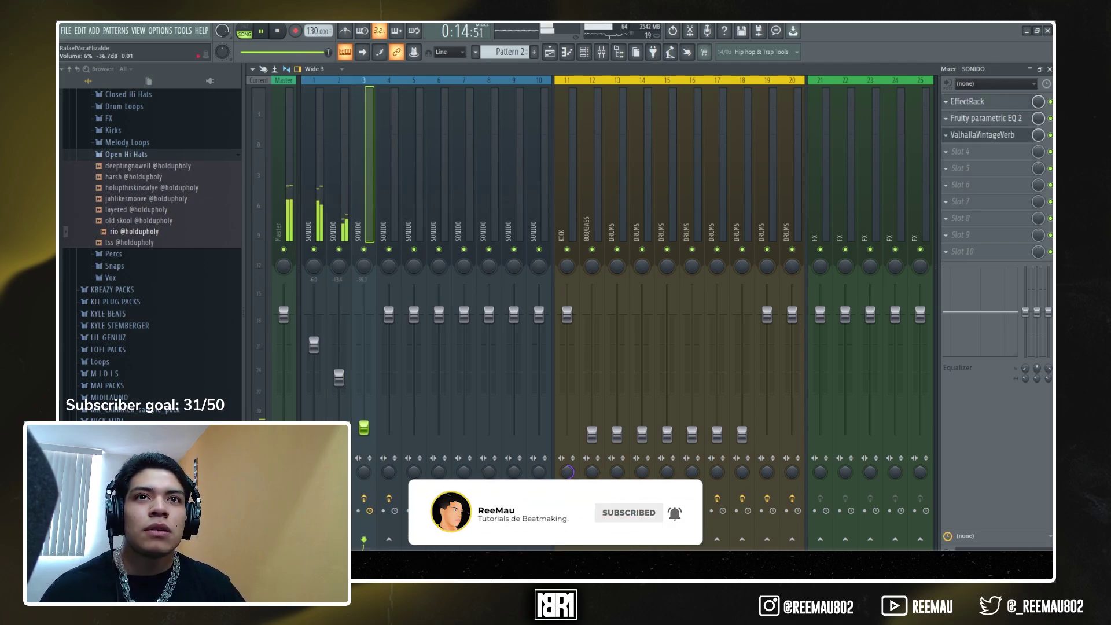
left_click_drag(363, 373, 363, 372)
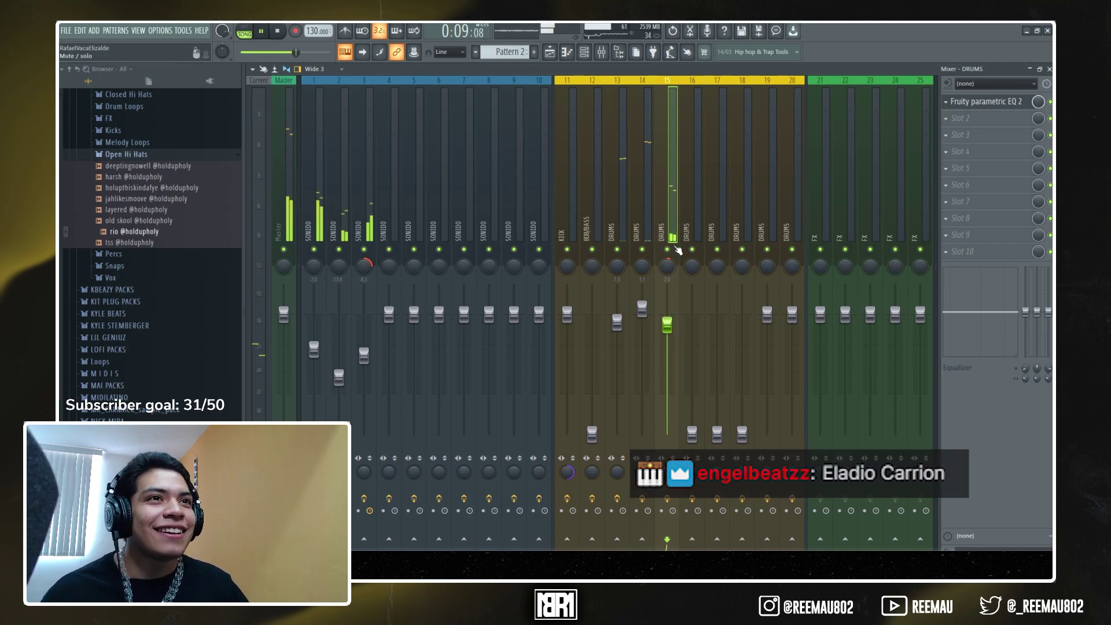
Step: Insert PanCake2 on the hi-hat's mixer track 15 and adjust its LFO rate and mix
left_click(954, 123)
mouse_move(984, 132)
left_click(739, 127)
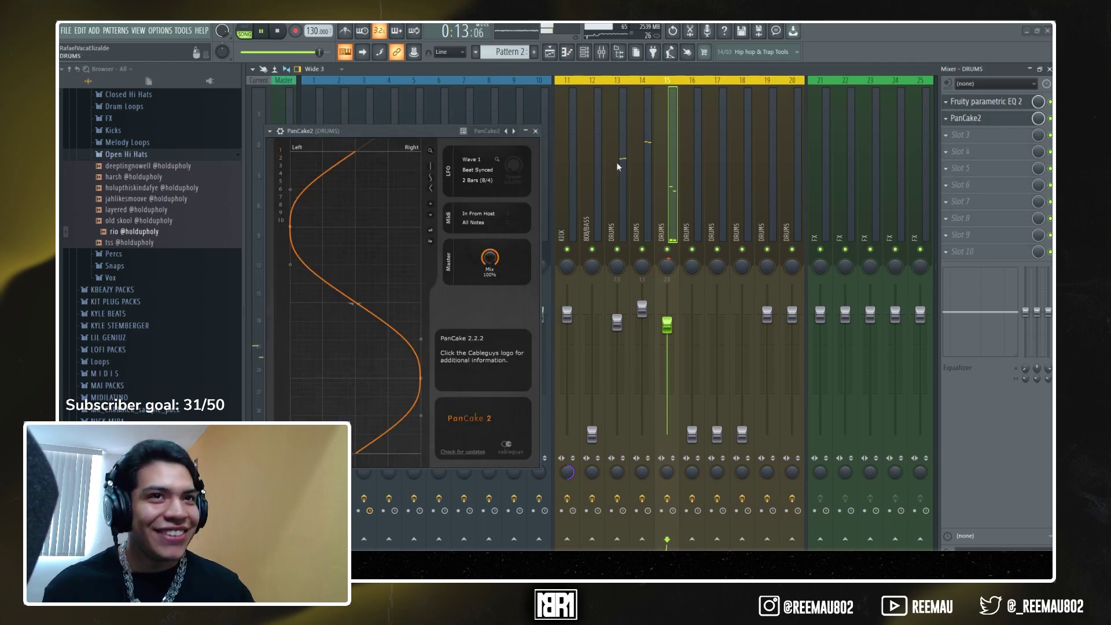
left_click(485, 182)
left_click(484, 261)
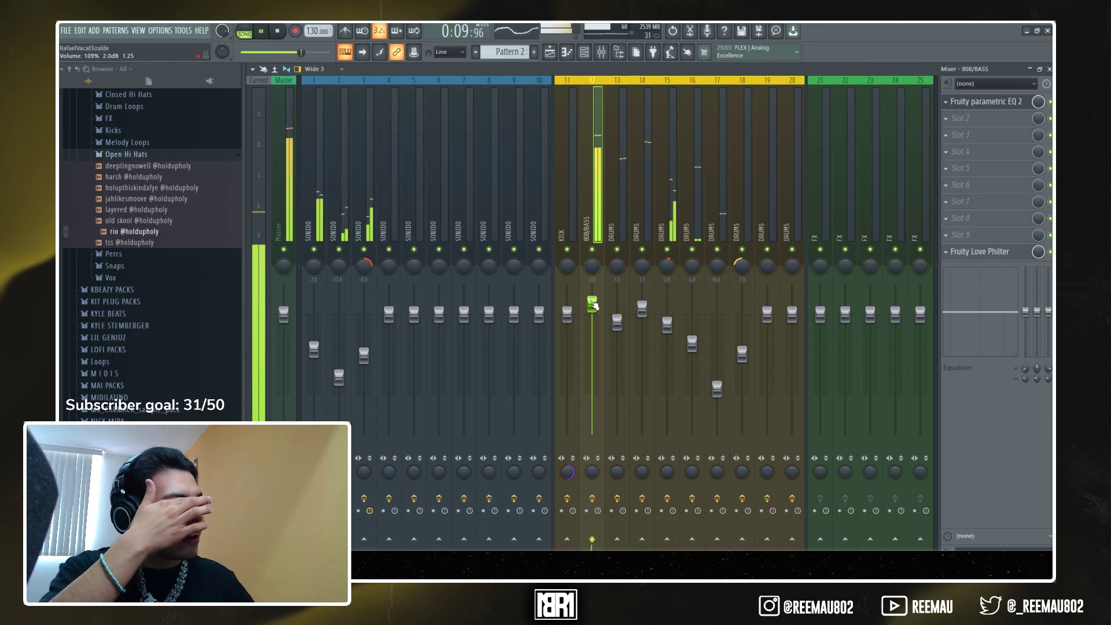
Step: Return to Pattern 1 and add the Kick [ Zay ] sample from the Pacific Drumkit [ KBeaZy ] above the 808
left_click(554, 56)
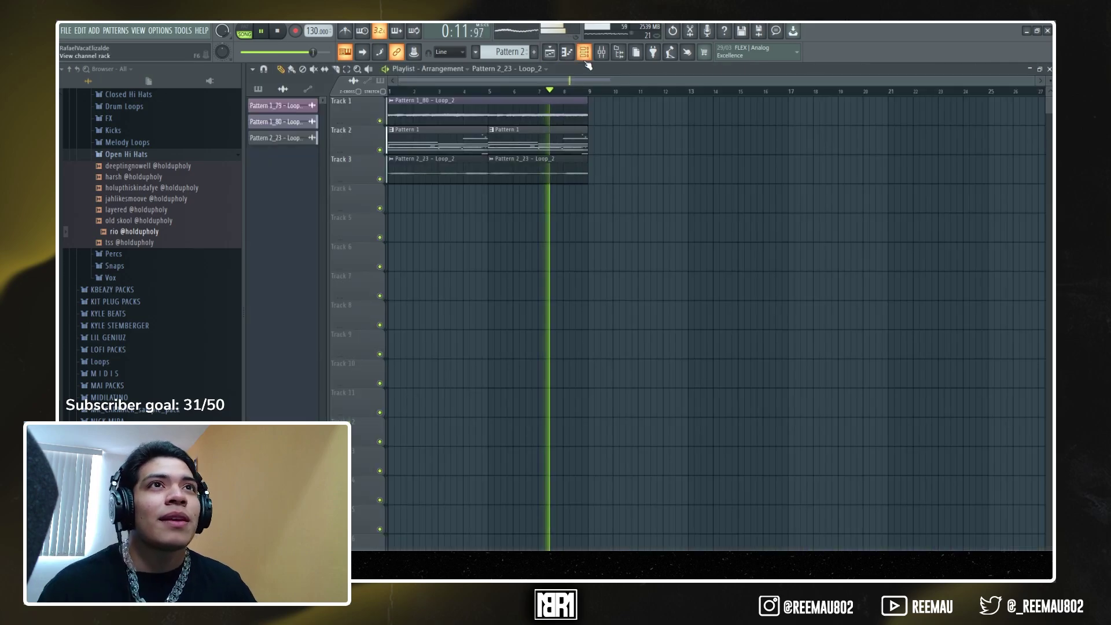
left_click(585, 56)
scroll(499, 57, "up", 1)
scroll(499, 58, "down", 2)
key("space")
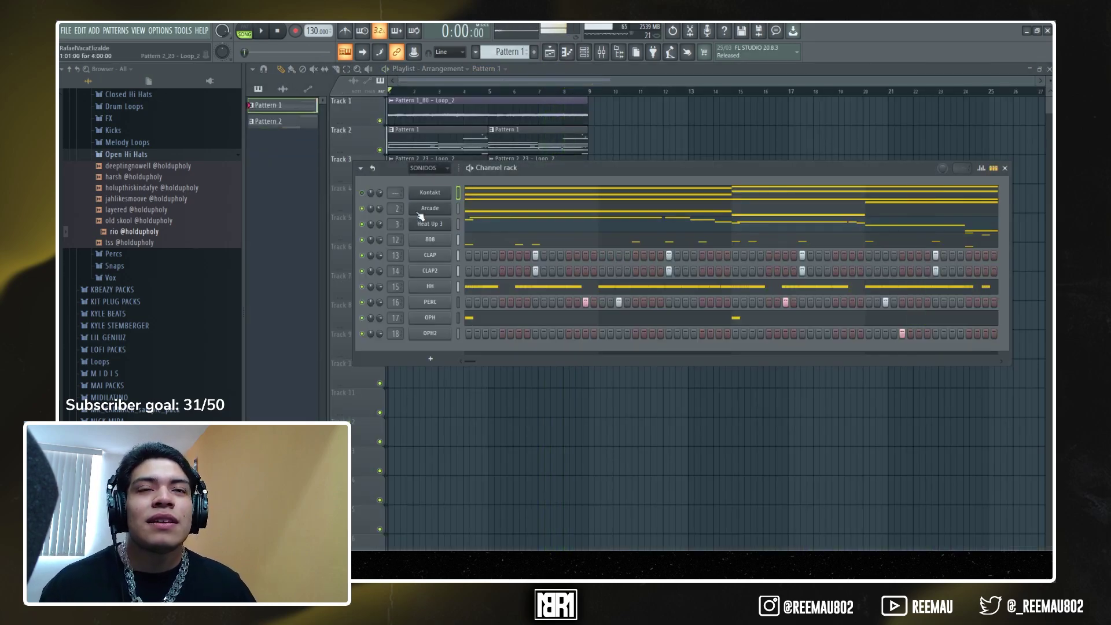
left_click(138, 154)
left_click(116, 130)
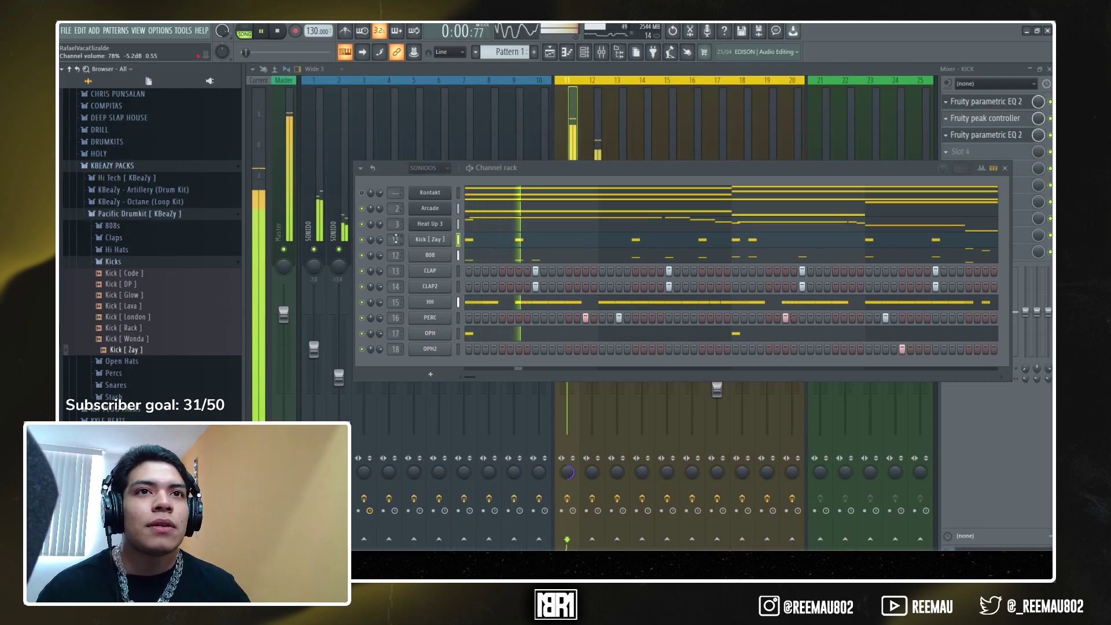
Step: Enable clipping in the kick sampler's precomputed effects and raise its boost
left_click(427, 241)
left_click(431, 215)
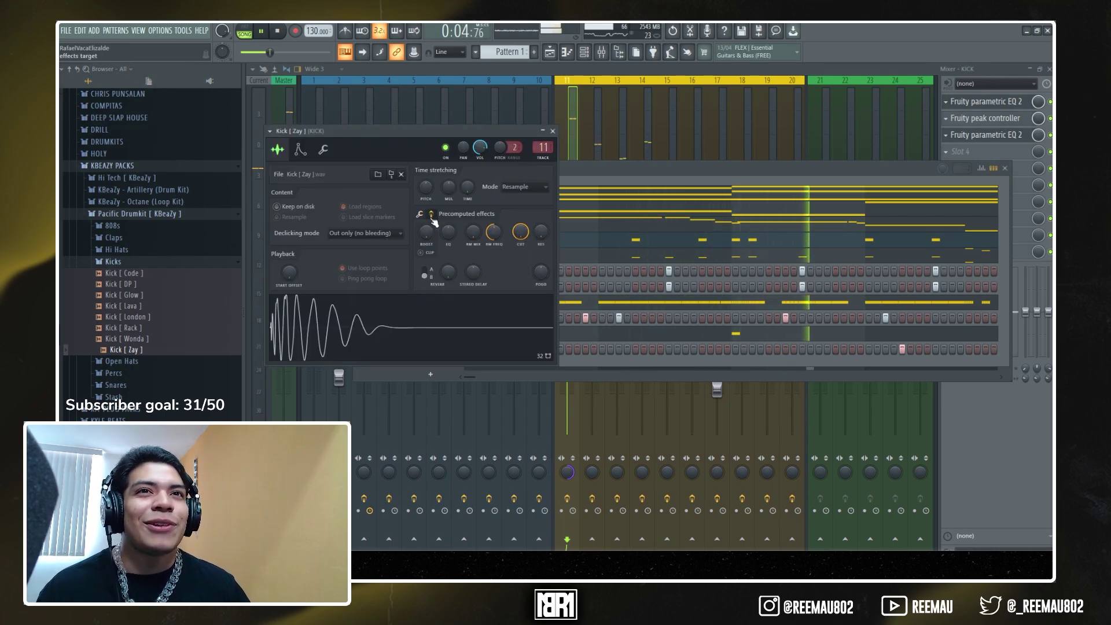
left_click(424, 255)
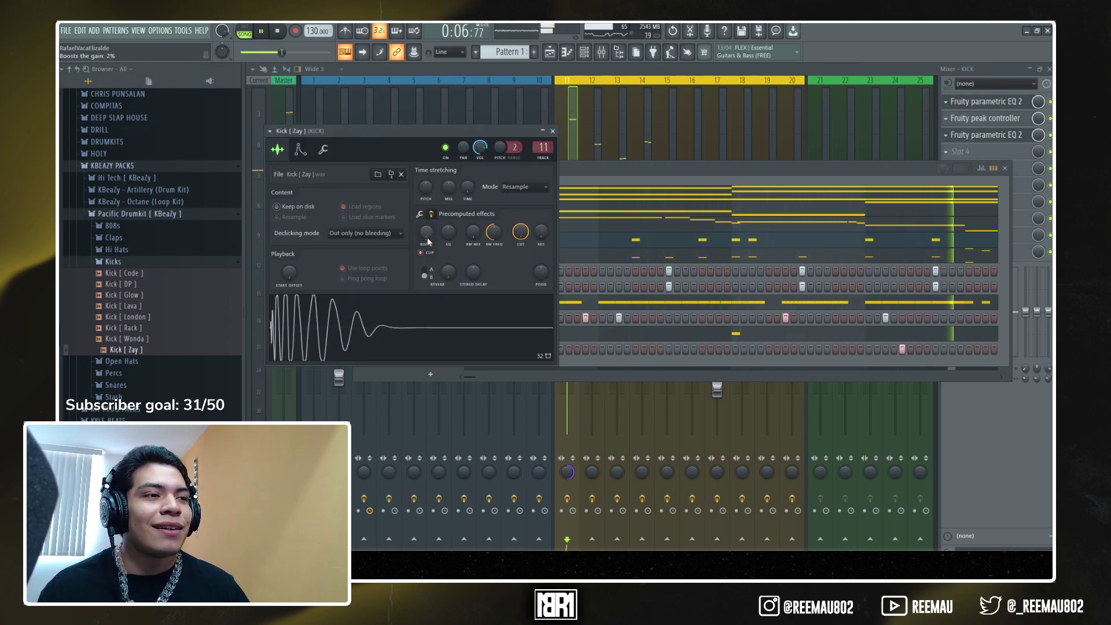
left_click_drag(427, 241, 428, 234)
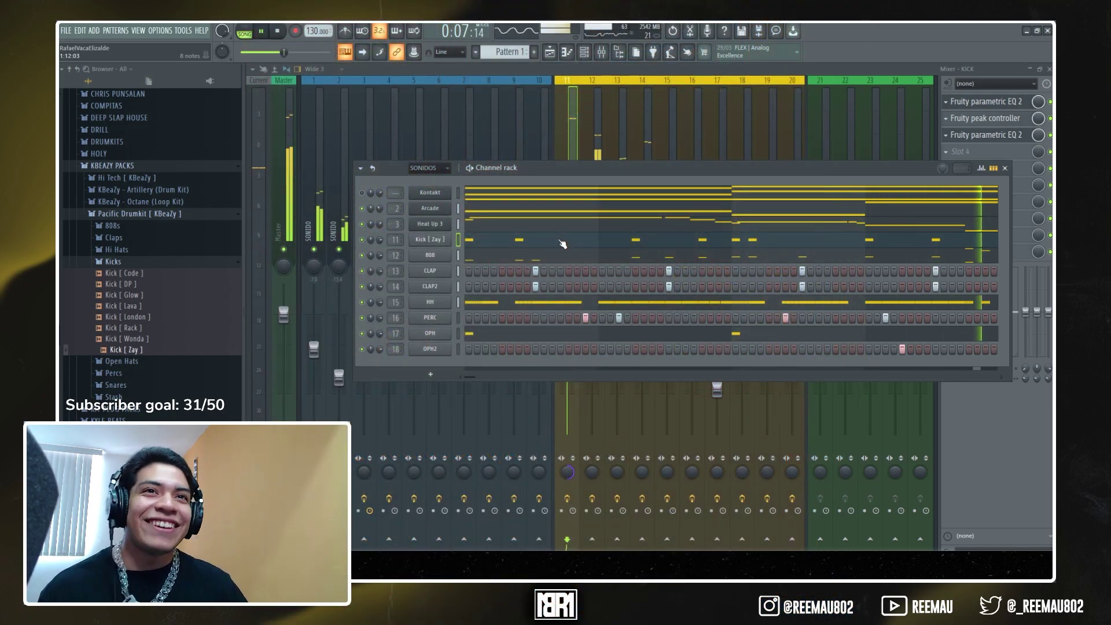
Step: Rename the Kick [ Zay ] channel as KICK
right_click(440, 243)
left_click(492, 264)
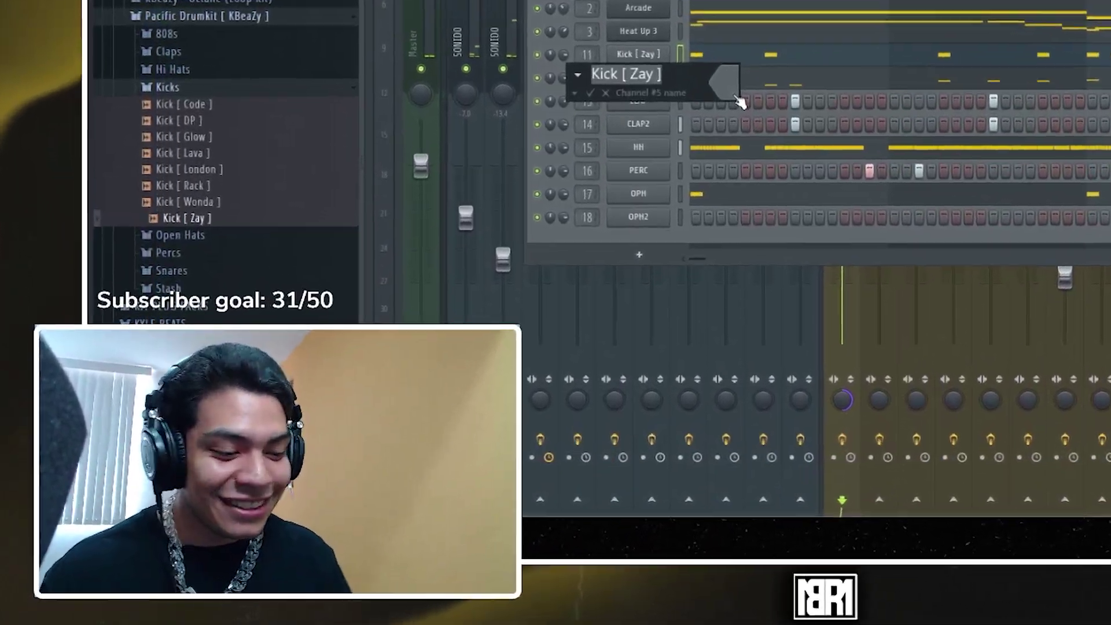
type("KICK")
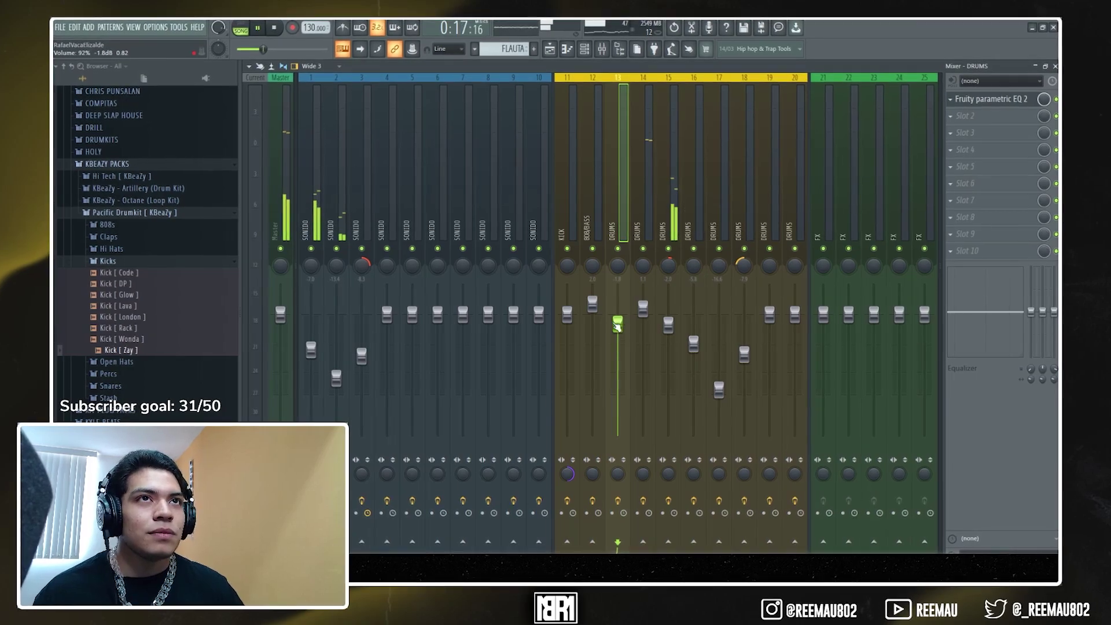
Step: Trim the CLAP2, HH and GTR clips to end at bar 16, leaving a one-bar break before bar 17
left_click(550, 49)
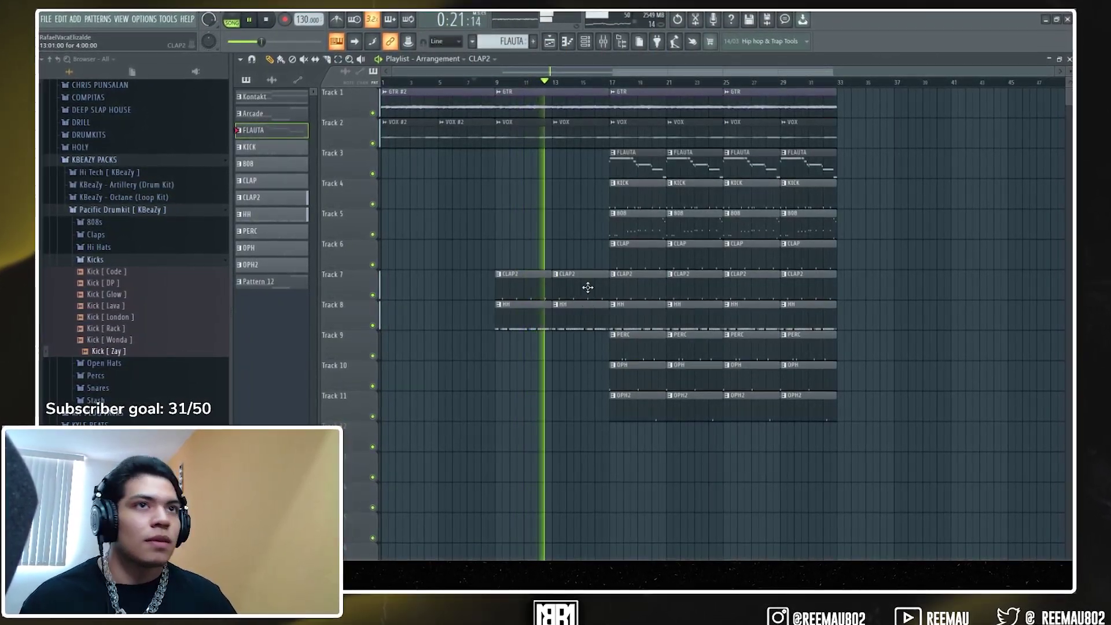
scroll(600, 84, "up", 3)
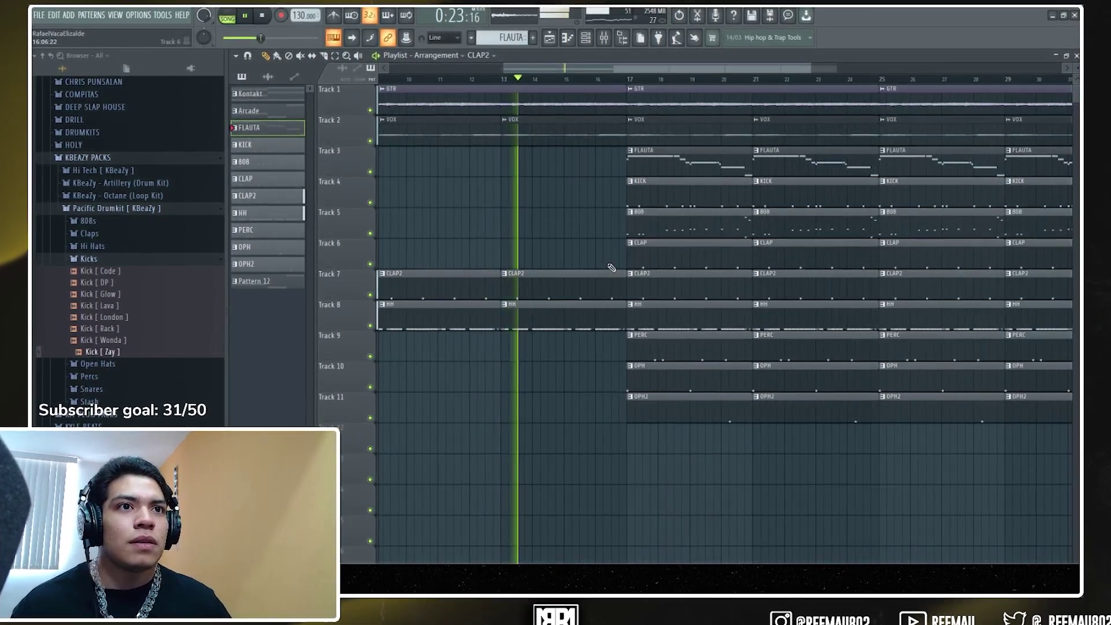
left_click_drag(612, 267, 596, 310)
right_click(600, 194)
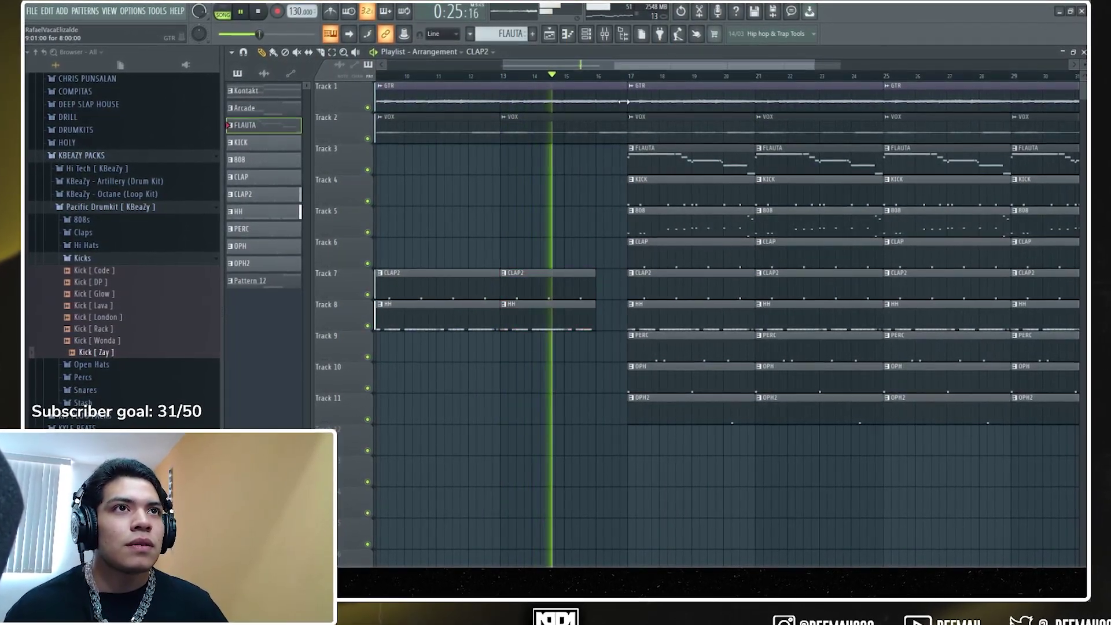
left_click_drag(627, 102, 596, 102)
Step: Finish the 808 #2 variation with a rising F5, A5, C6, E6 run in bar 4 and play it in the arrangement
right_click(614, 207)
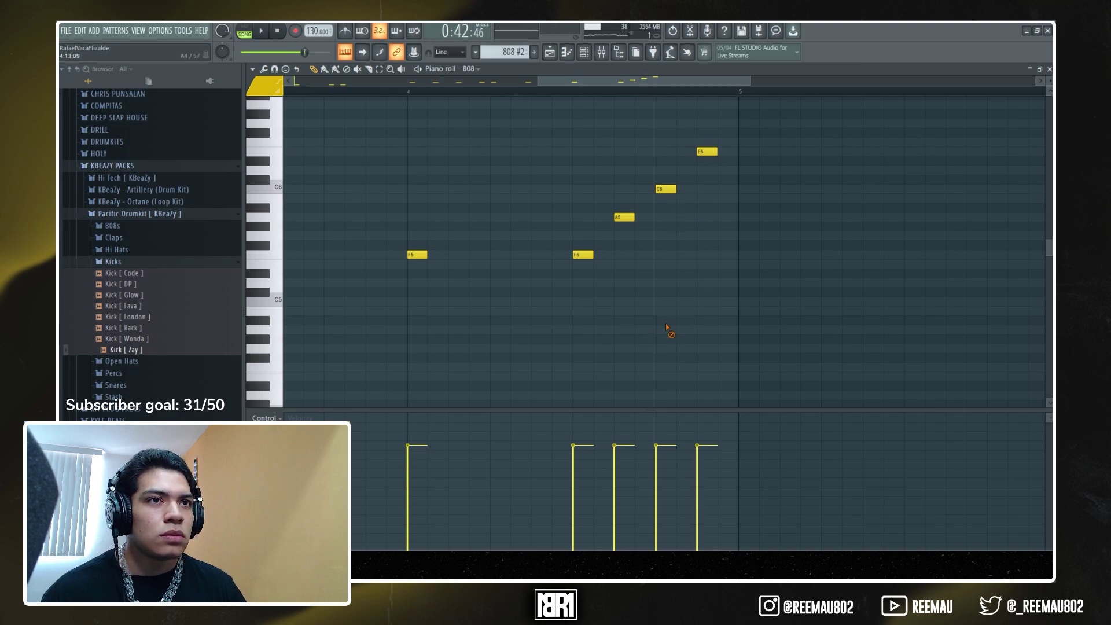
key("space")
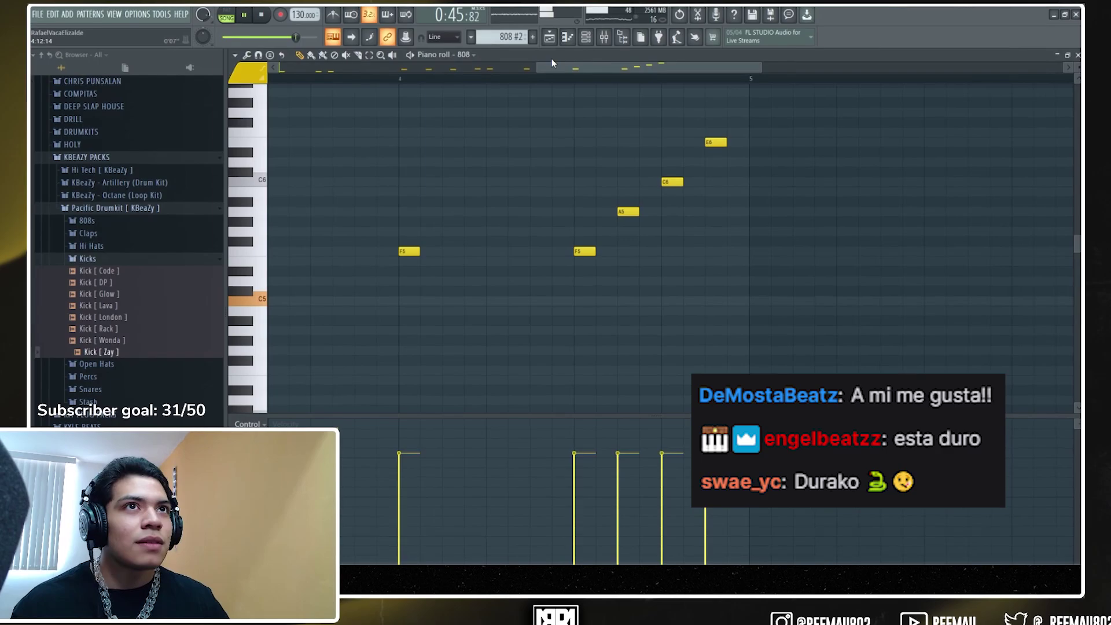
left_click(549, 32)
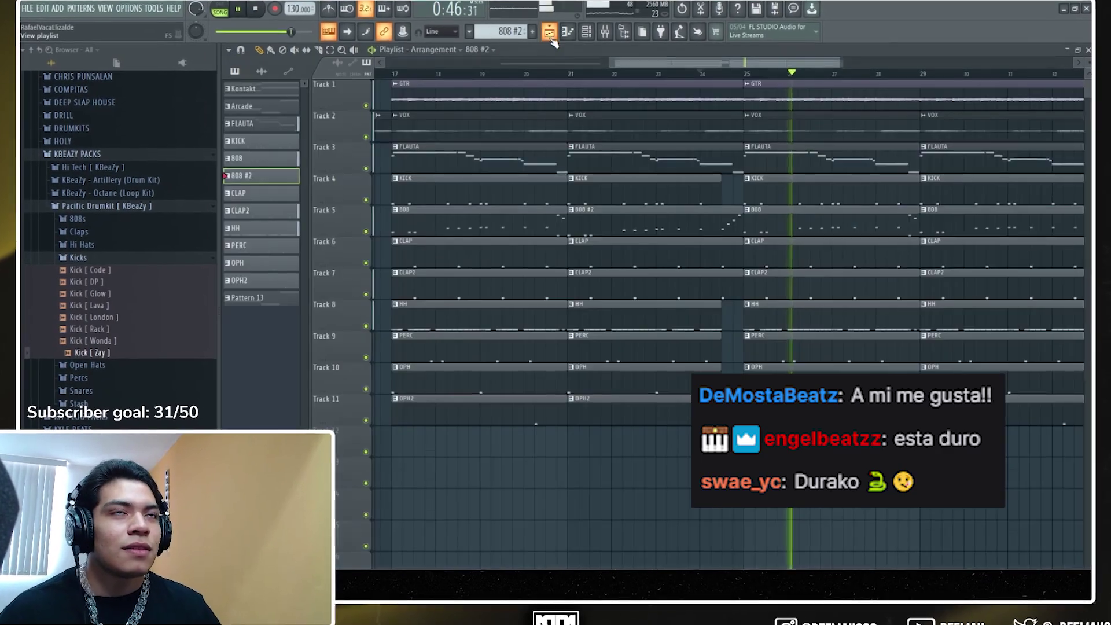
Step: Replay the transition into bar 25 and trim the preceding FLAUTA and GTR clips to end halfway through bar 24
left_click(704, 75)
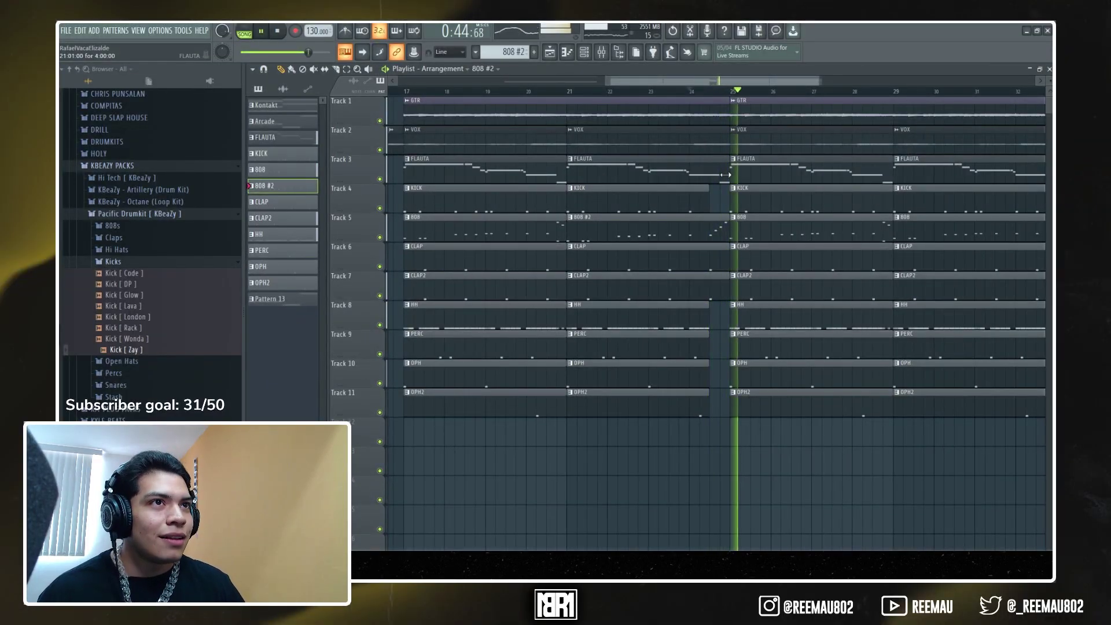
left_click_drag(725, 174, 710, 174)
left_click_drag(729, 109, 709, 109)
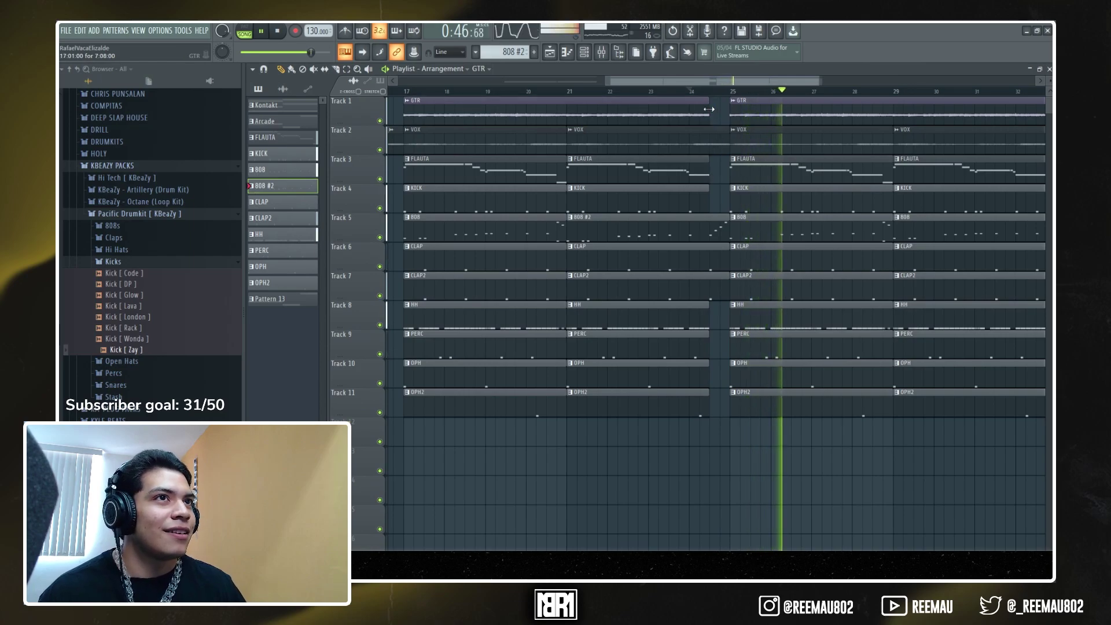
scroll(709, 107, "down", 4)
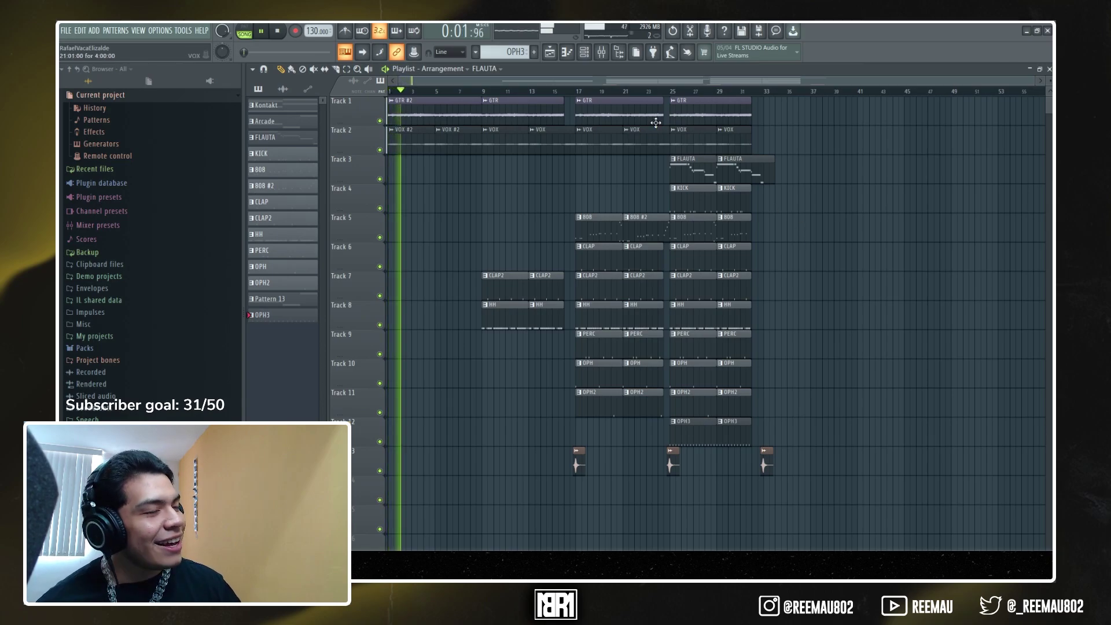
Step: Lower the melody's fader on mixer track 1 to -8.0 dB and return to the playlist
key("F9")
scroll(323, 336, "up", 5)
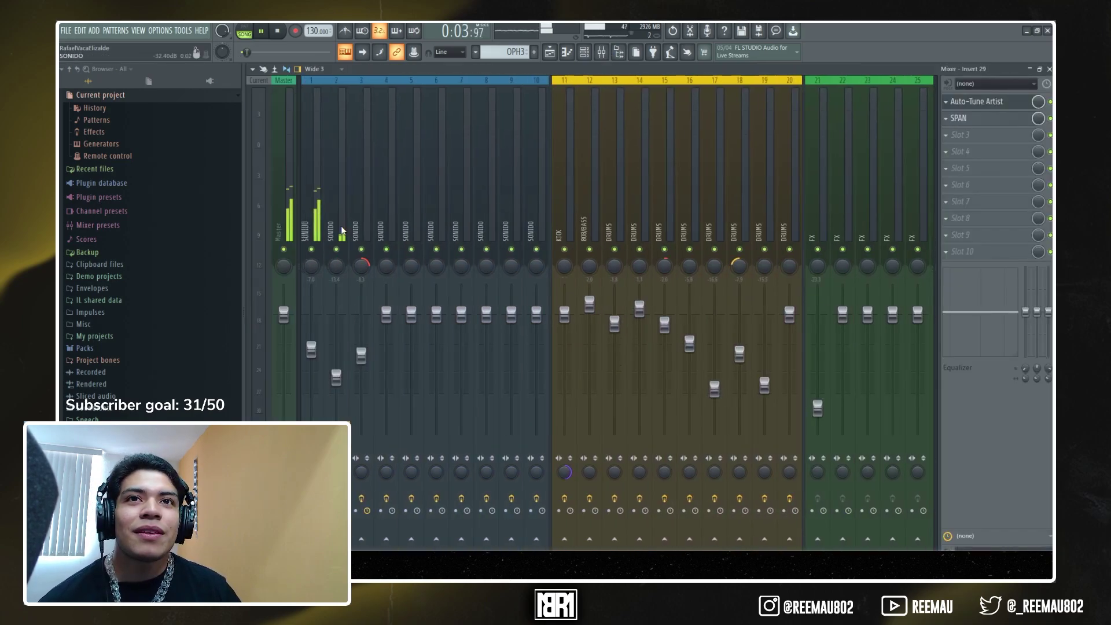
left_click(318, 351)
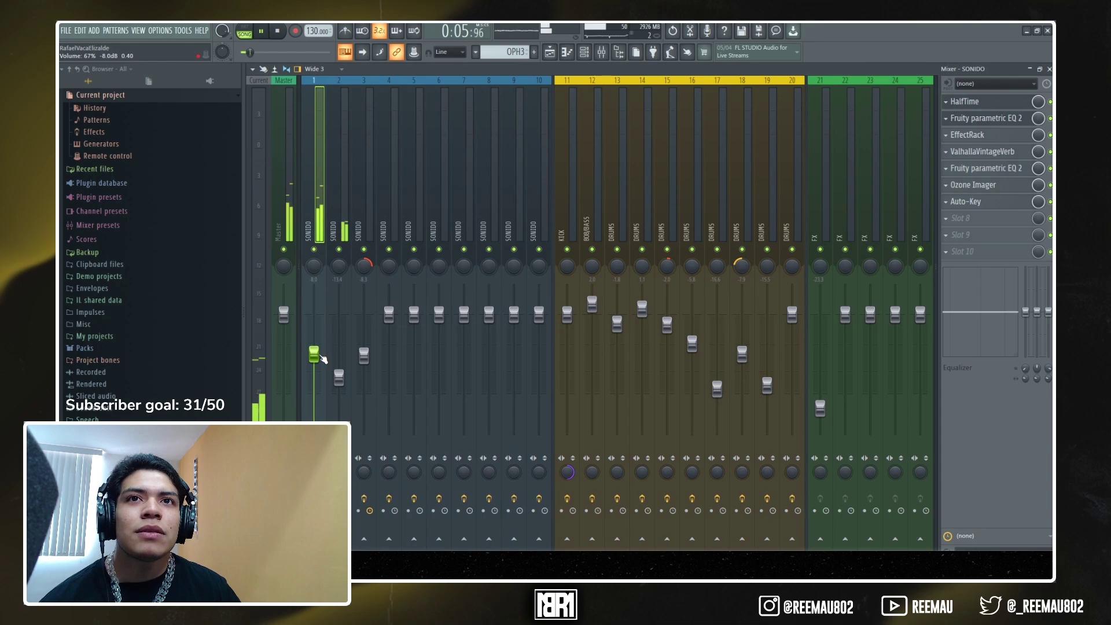
left_click(550, 53)
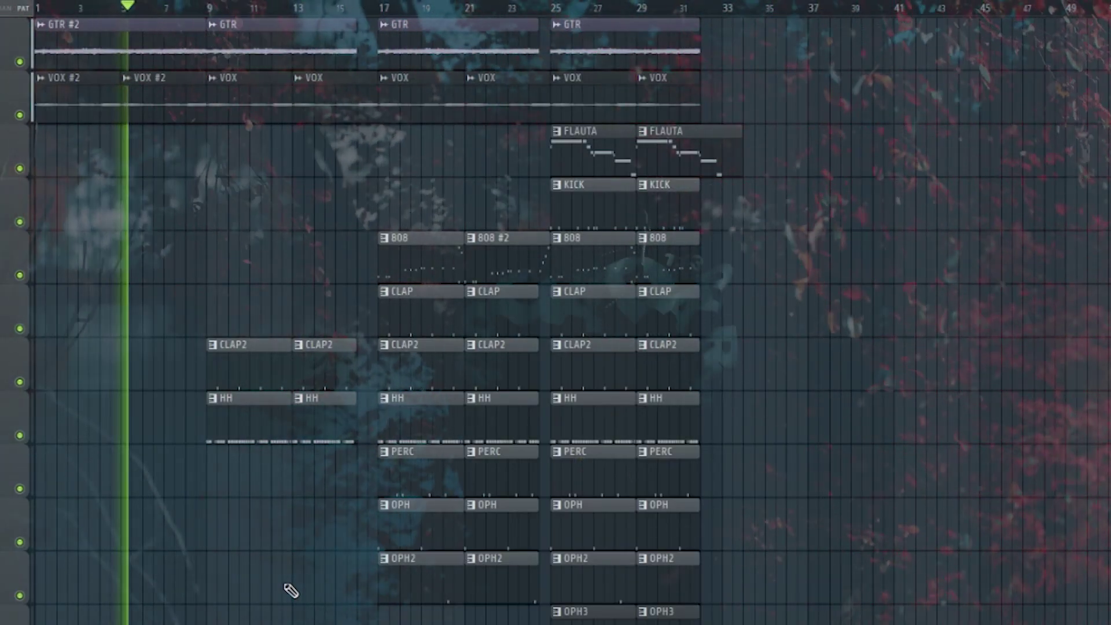